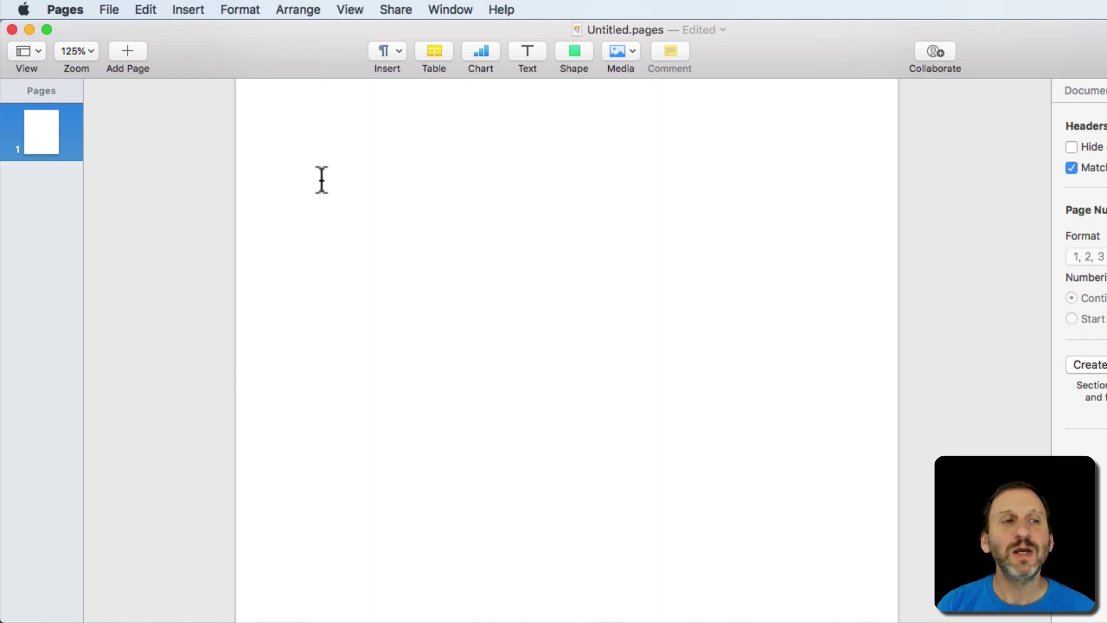
Put the word One at the top of page one with a new line below it
click(367, 206)
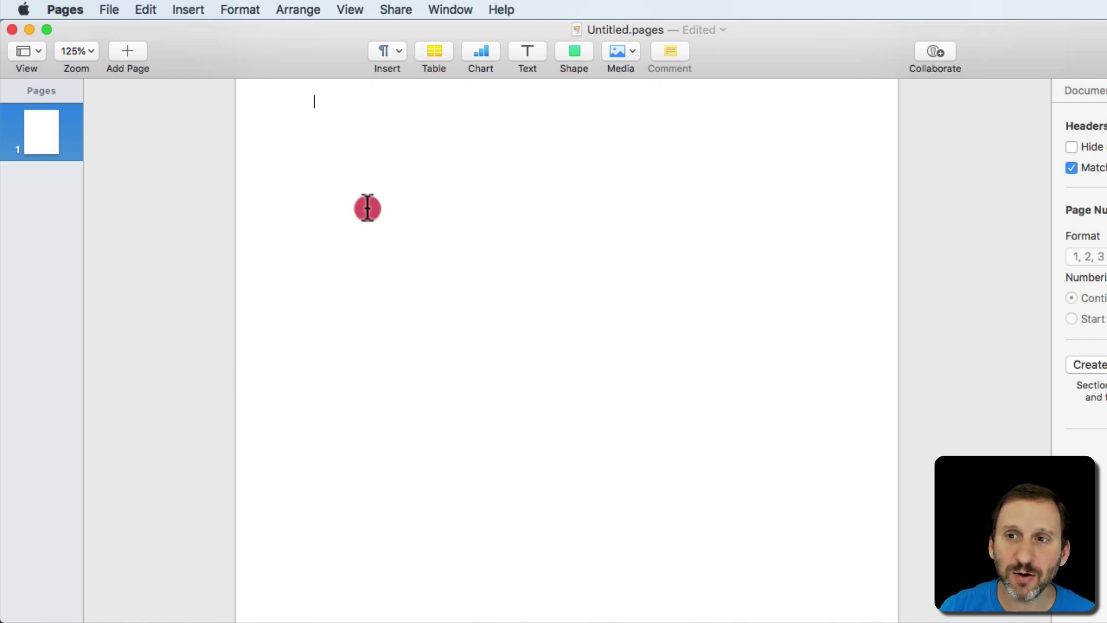
click(401, 235)
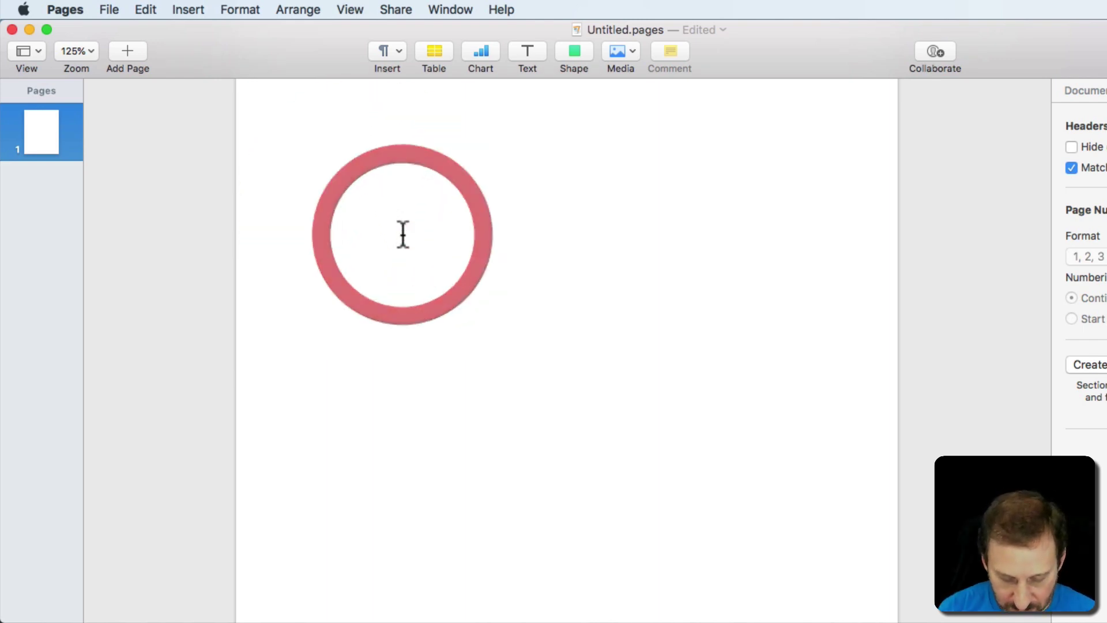
text(One)
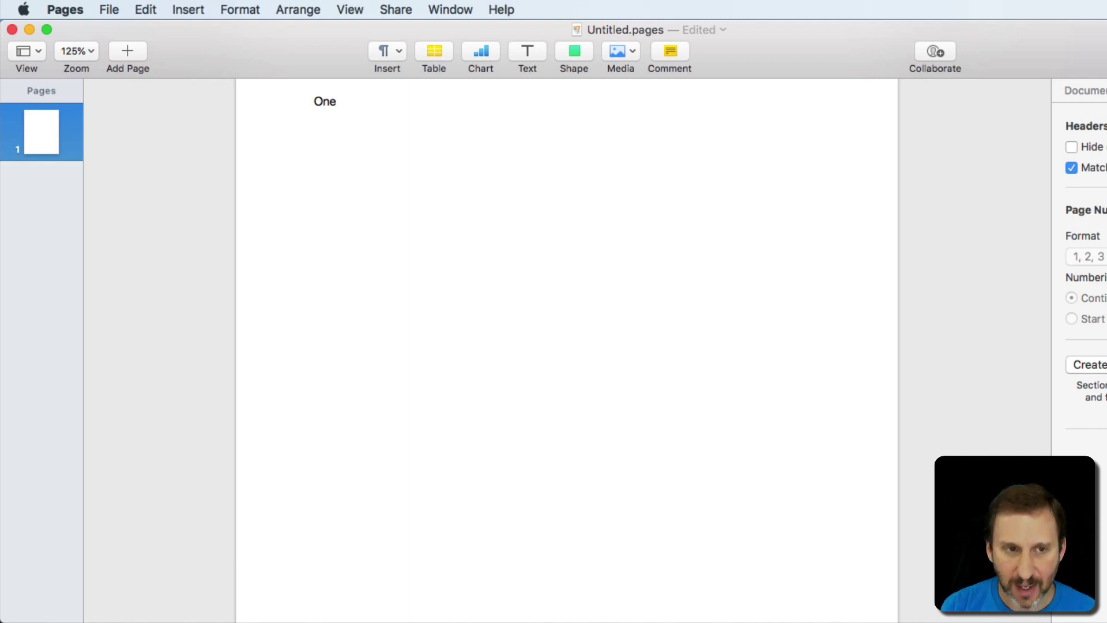
key(Return)
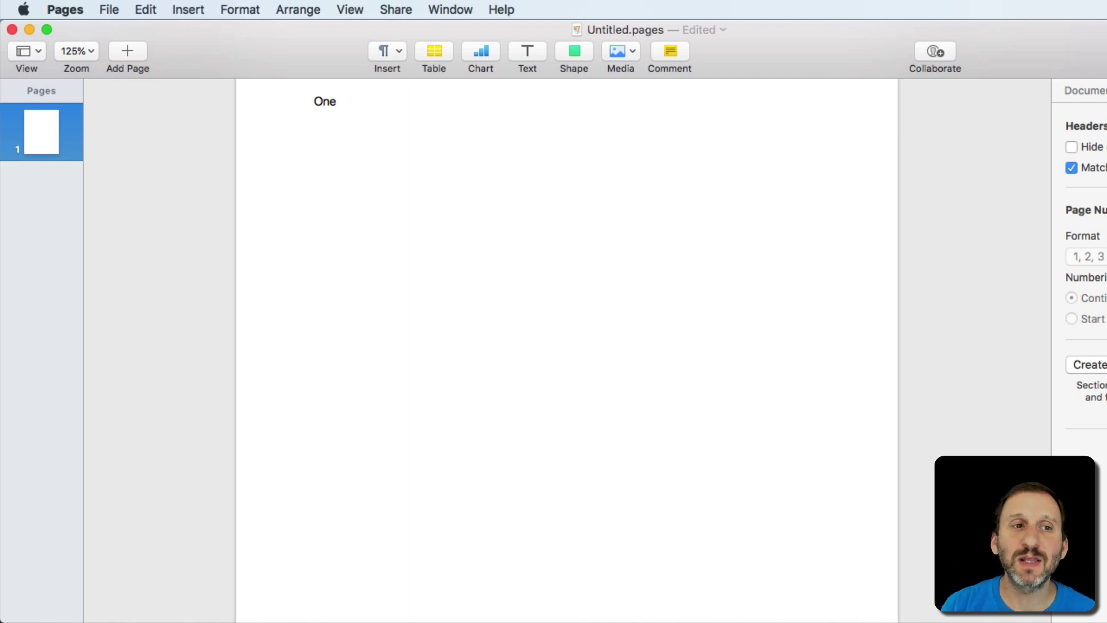
Add a page break after One so the insertion point lands on a new second page
click(200, 9)
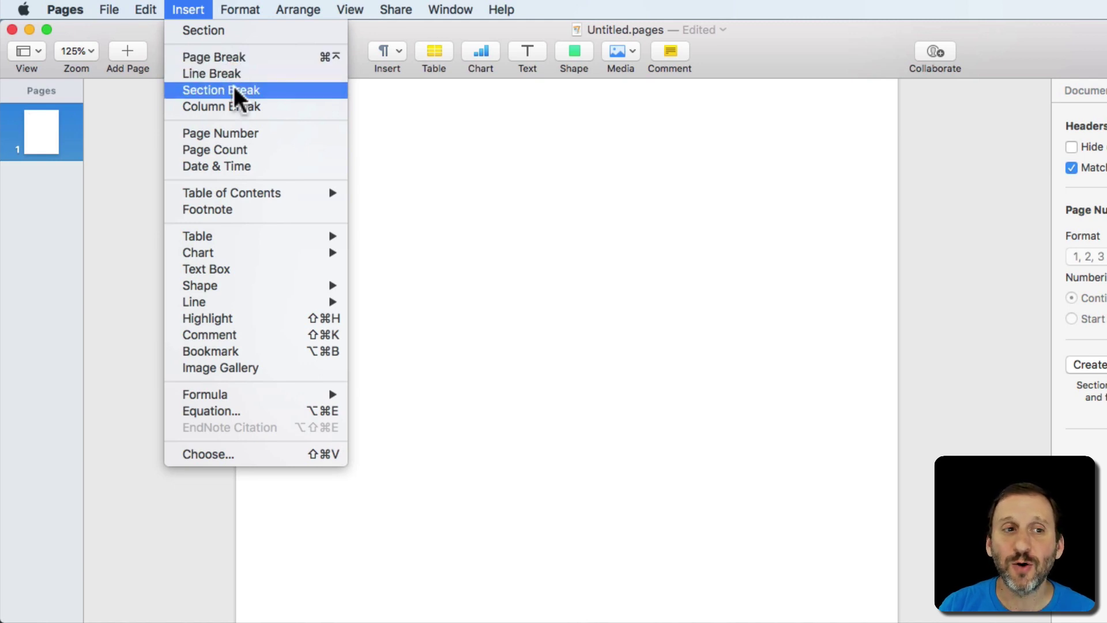
click(228, 58)
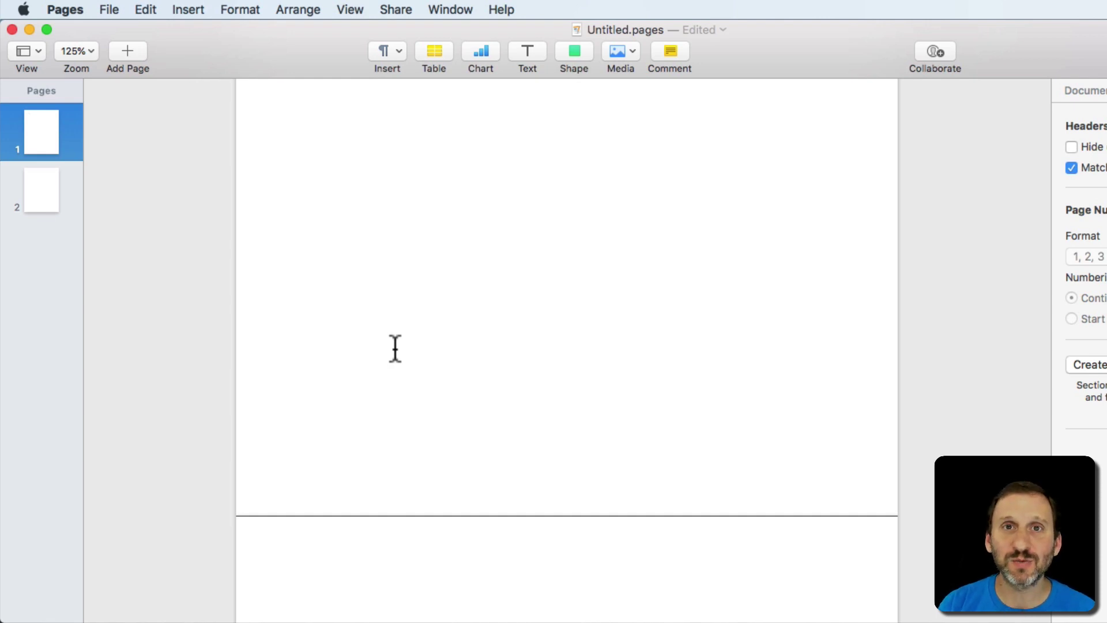
scroll(399, 355, down, 5)
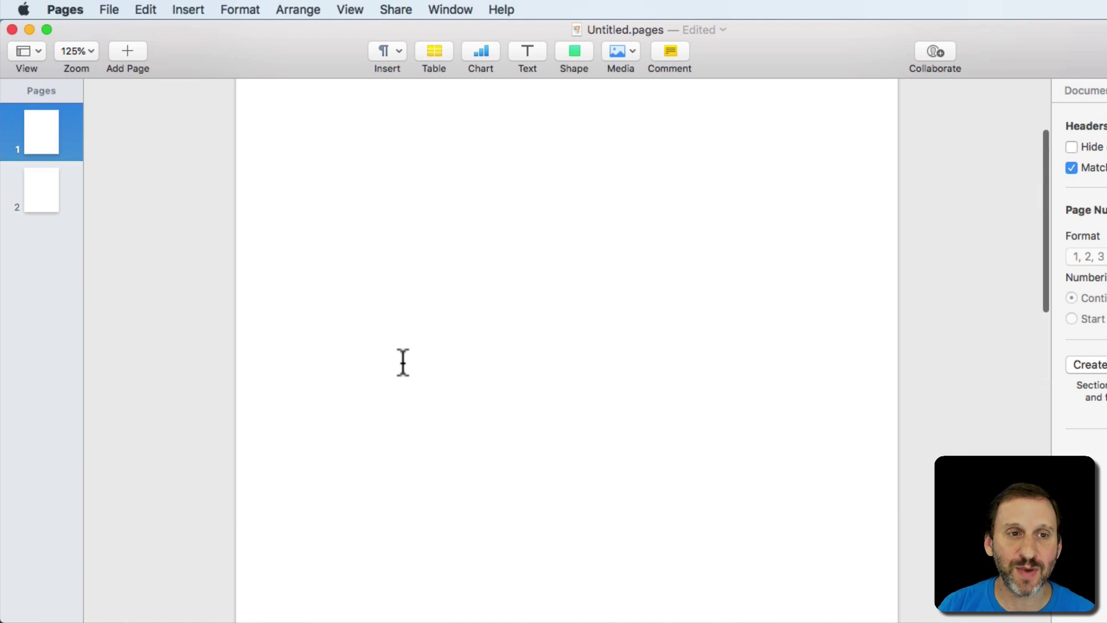
text(One)
scroll(368, 161, down, 1)
scroll(355, 438, down, 5)
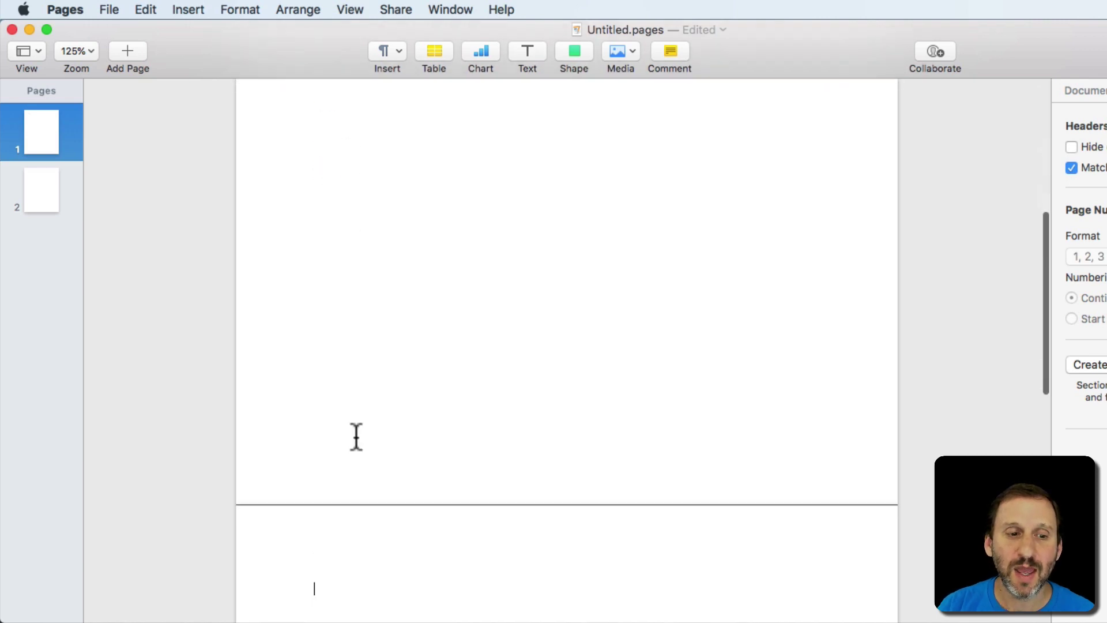
scroll(344, 437, down, 2)
click(35, 53)
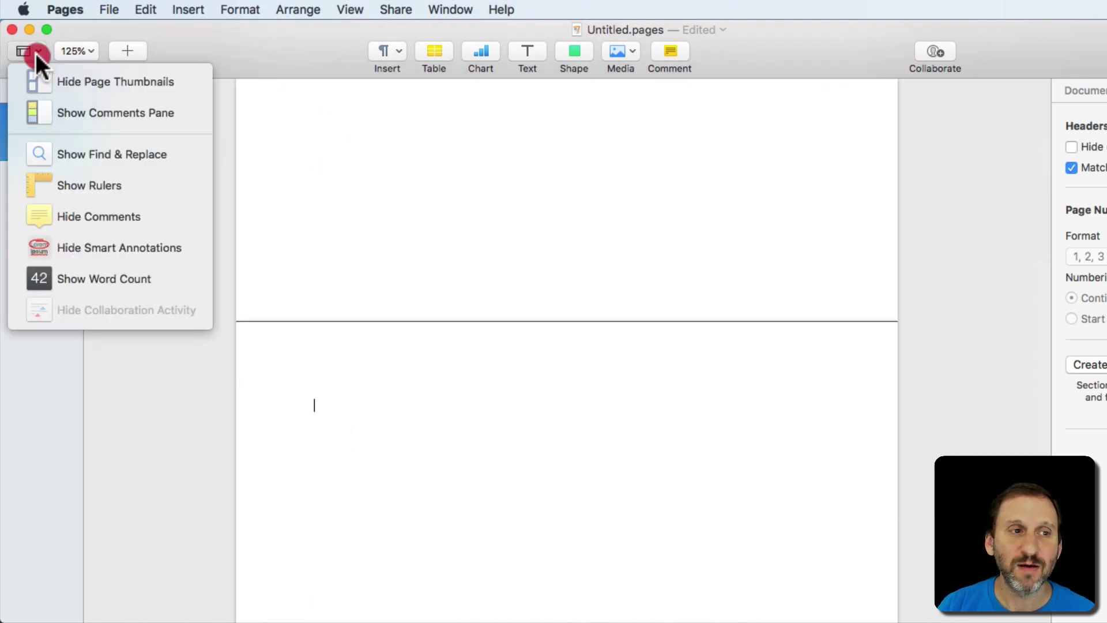
click(50, 80)
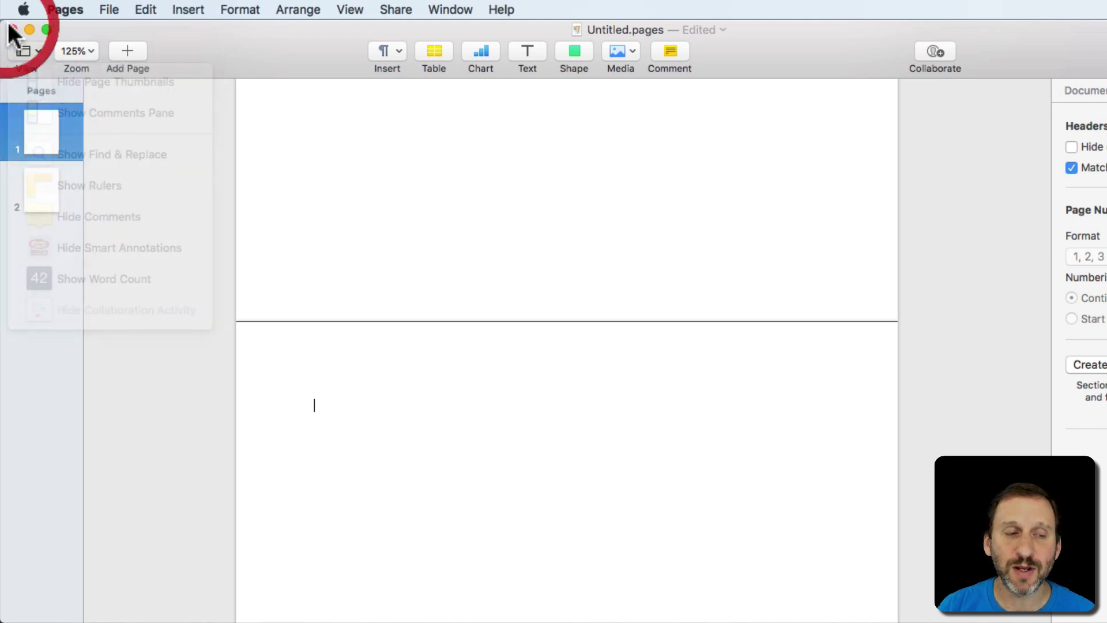
drag(83, 157, 29, 149)
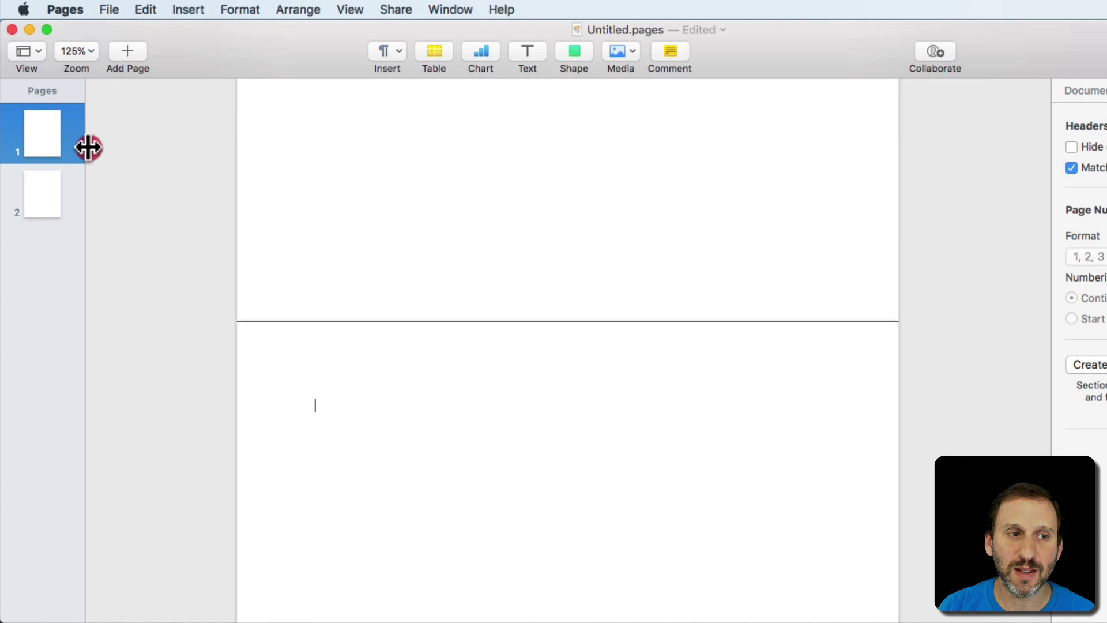
drag(28, 149, 77, 141)
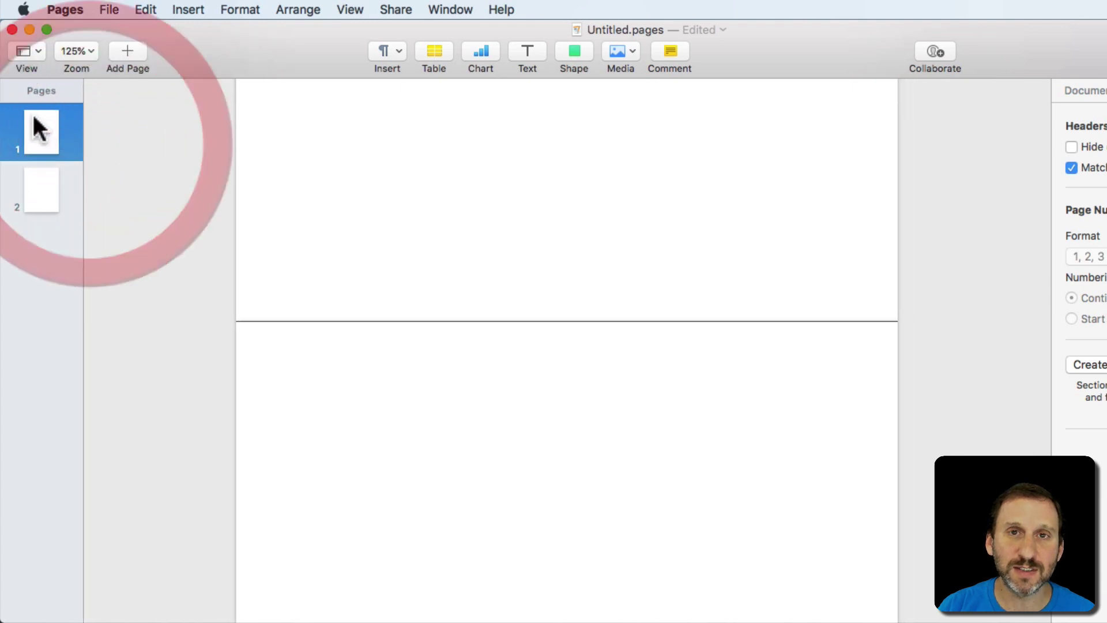
Write Two on the second page and leave the insertion point on the line below it
click(35, 193)
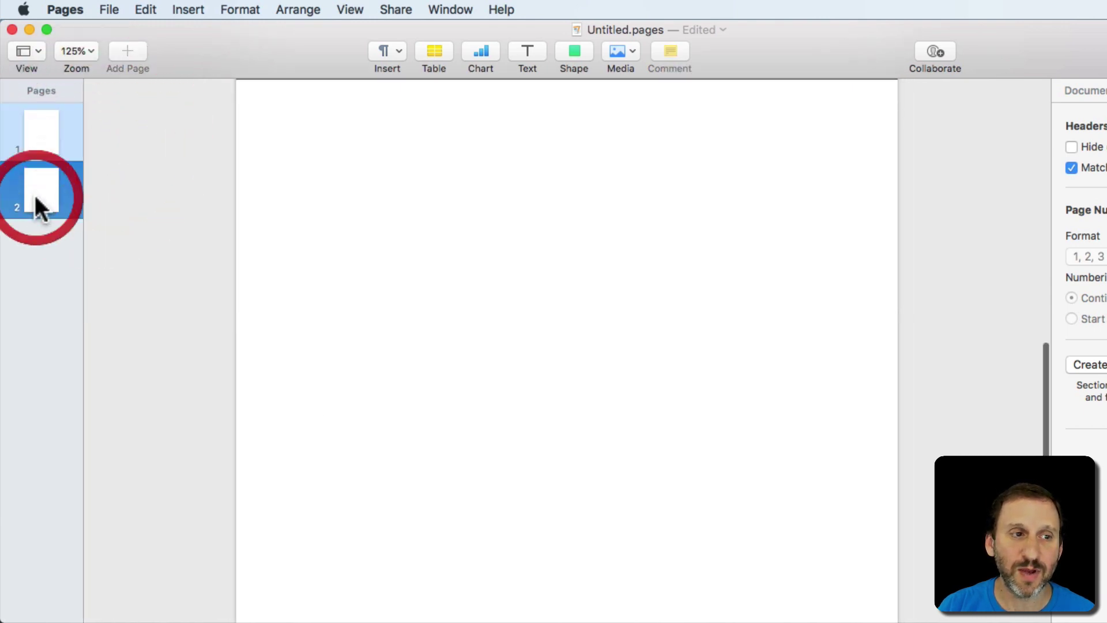
click(390, 208)
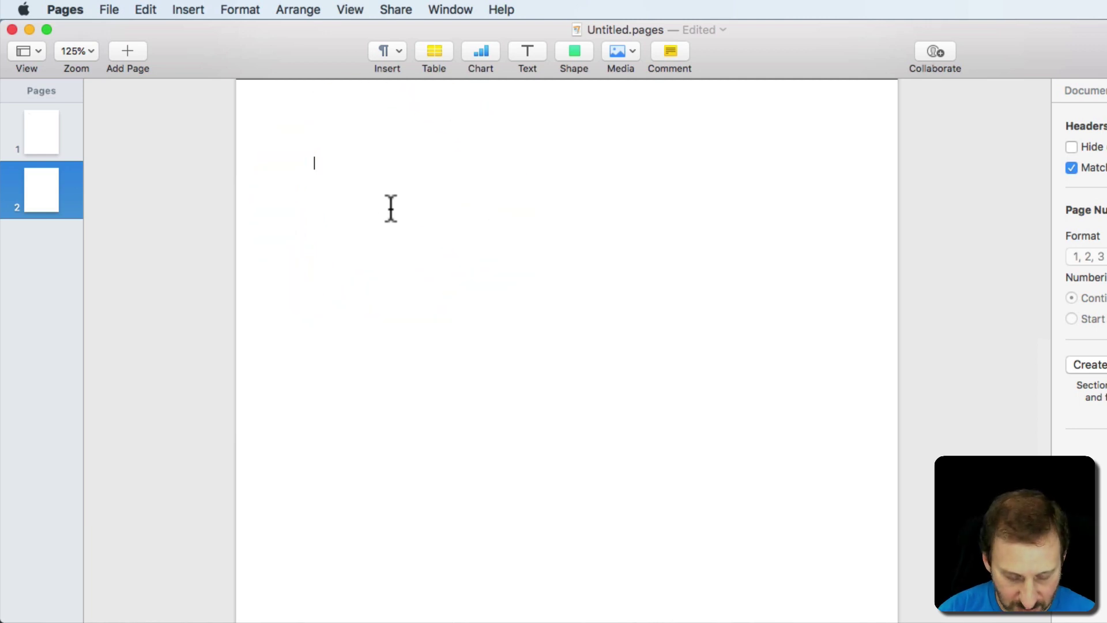
text(Two)
key(Return)
key(Return)
key(Return)
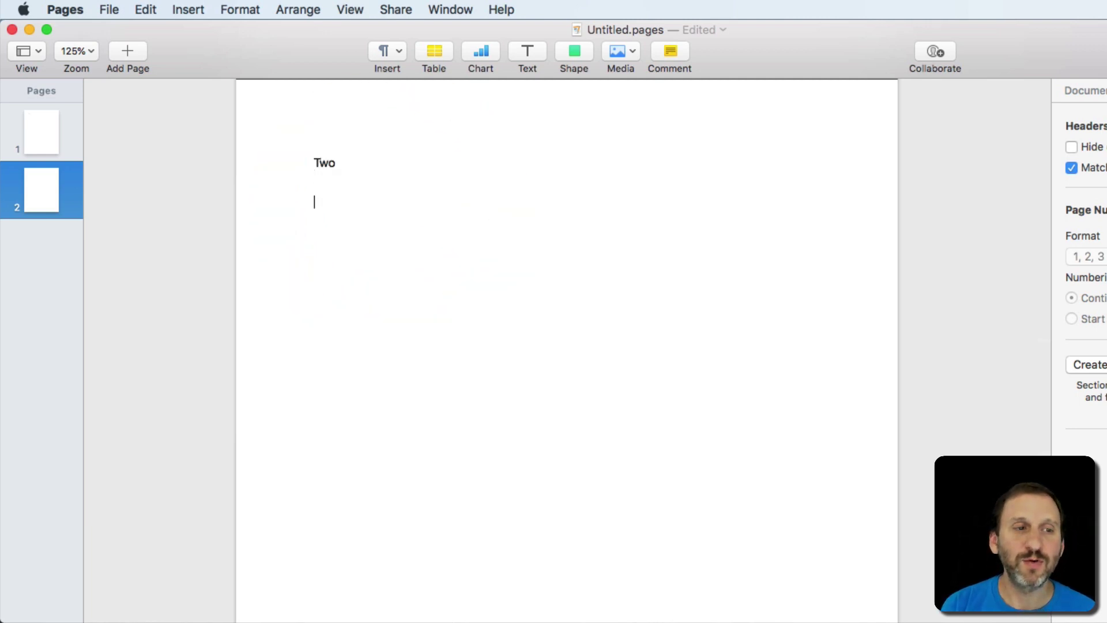
click(22, 133)
click(27, 177)
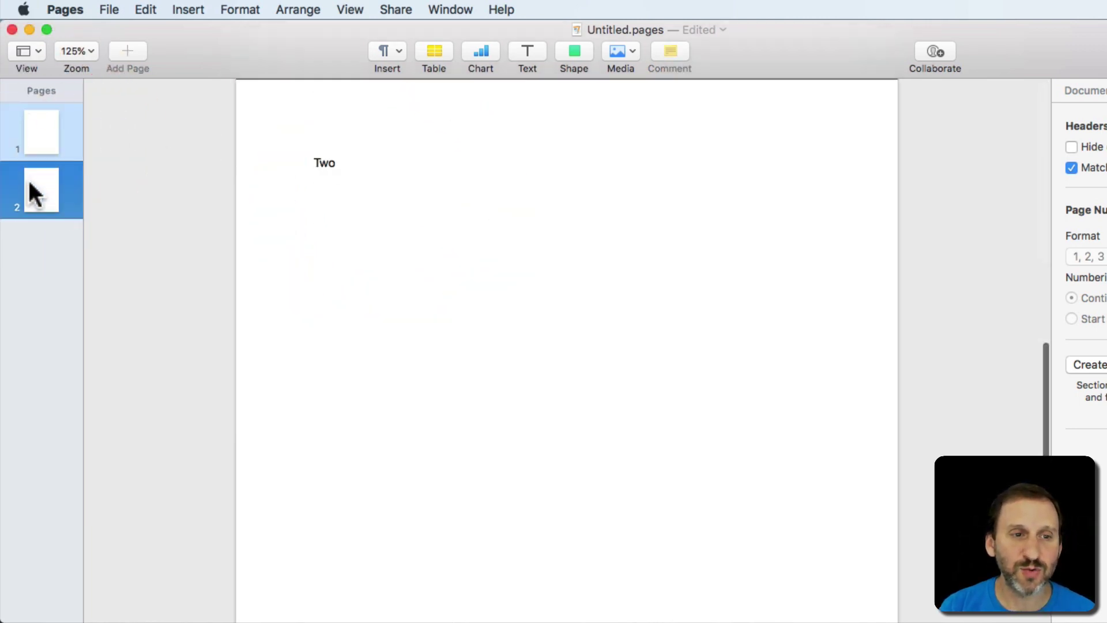
click(386, 235)
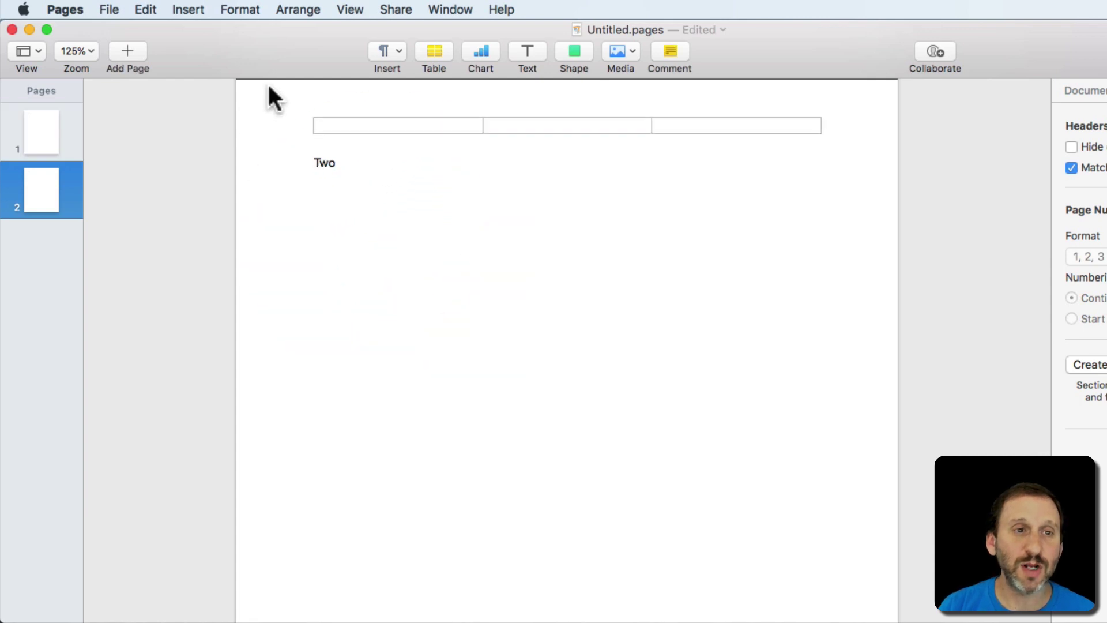
Add a page break after Two and write Three on the new third page
click(388, 53)
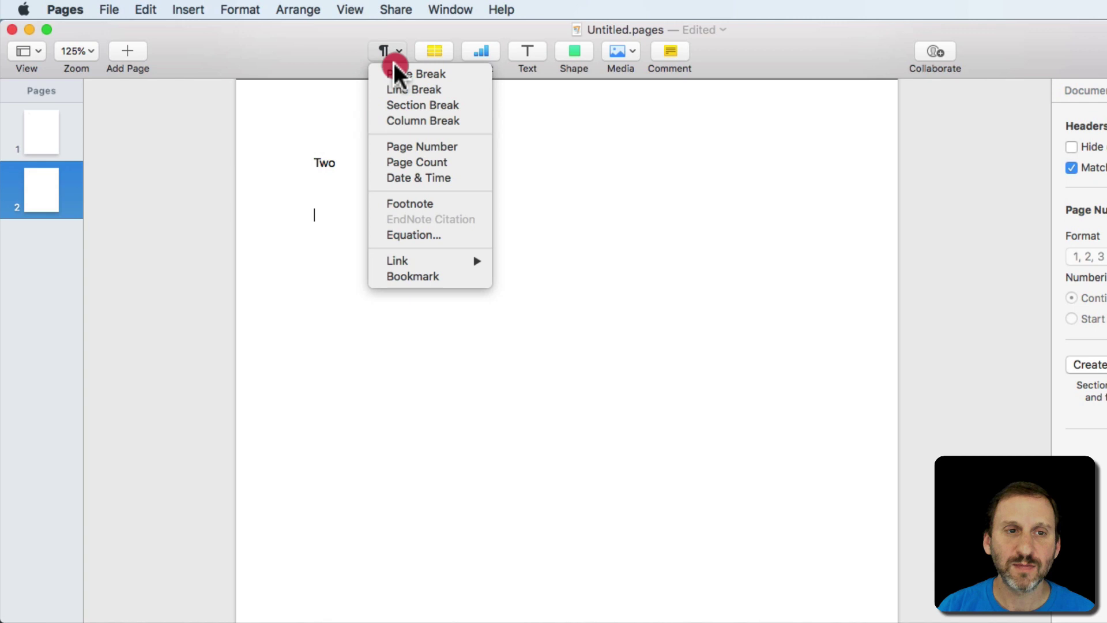
drag(389, 53, 401, 74)
click(401, 74)
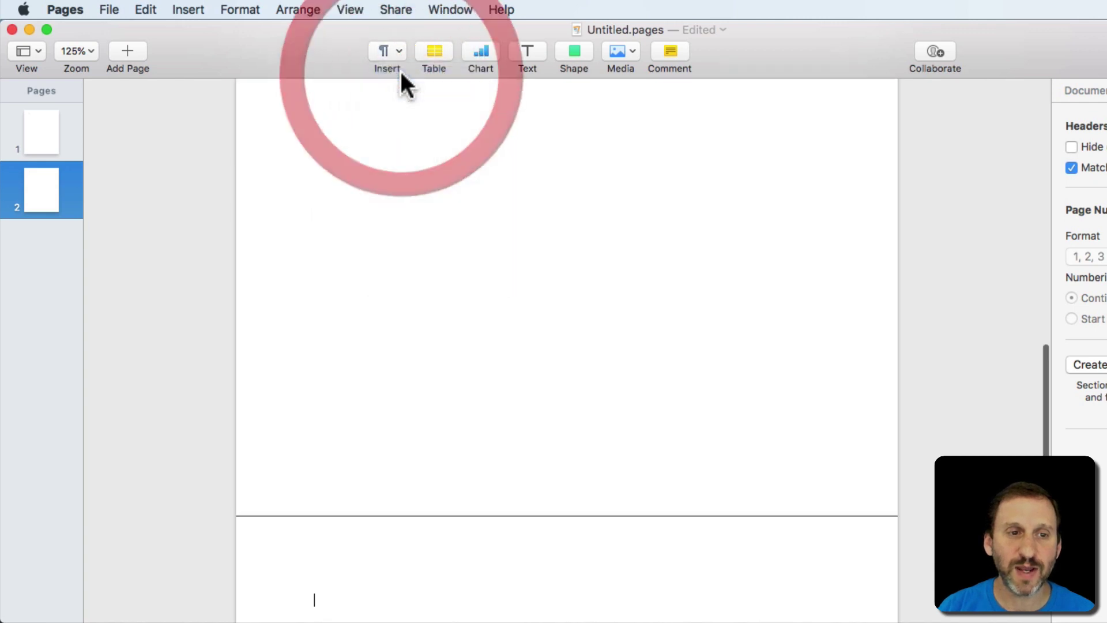
text(Th)
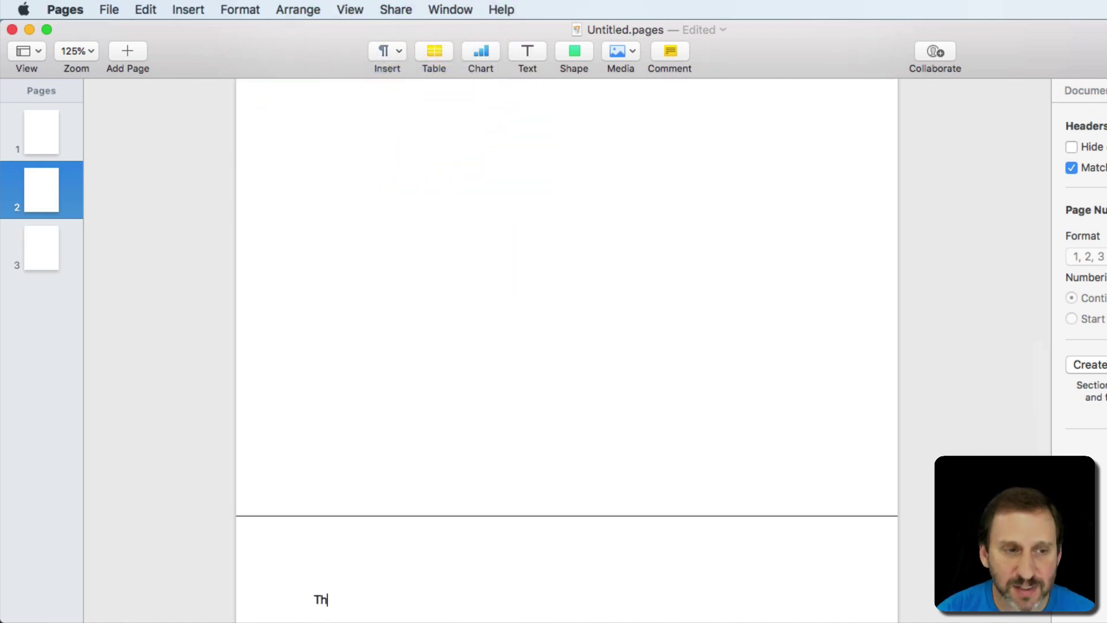
text(ree)
key(Return)
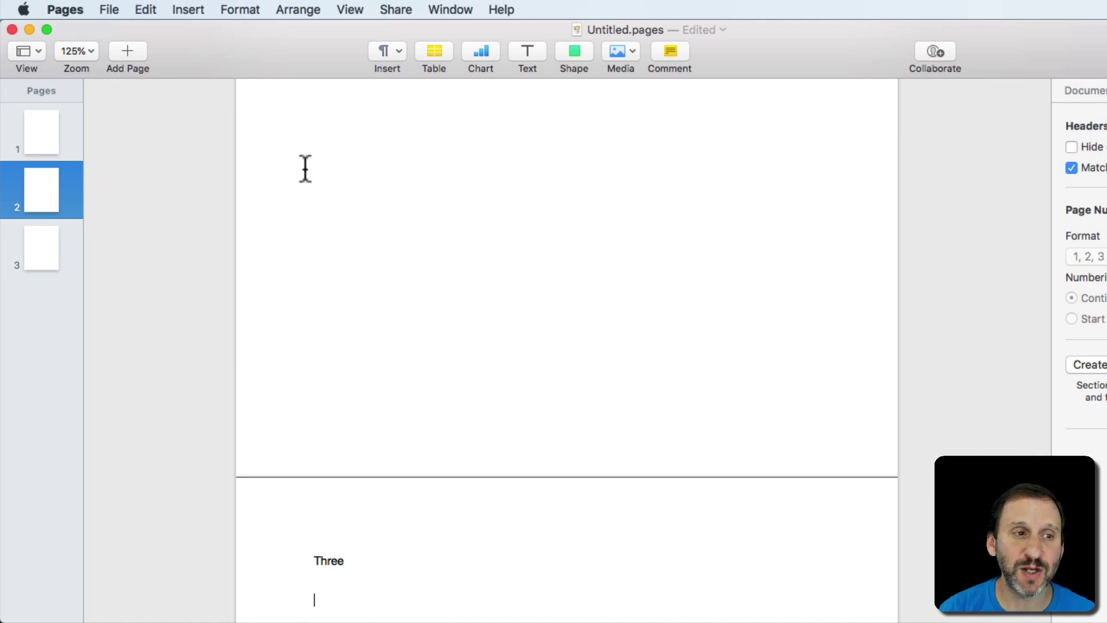
click(38, 132)
click(35, 195)
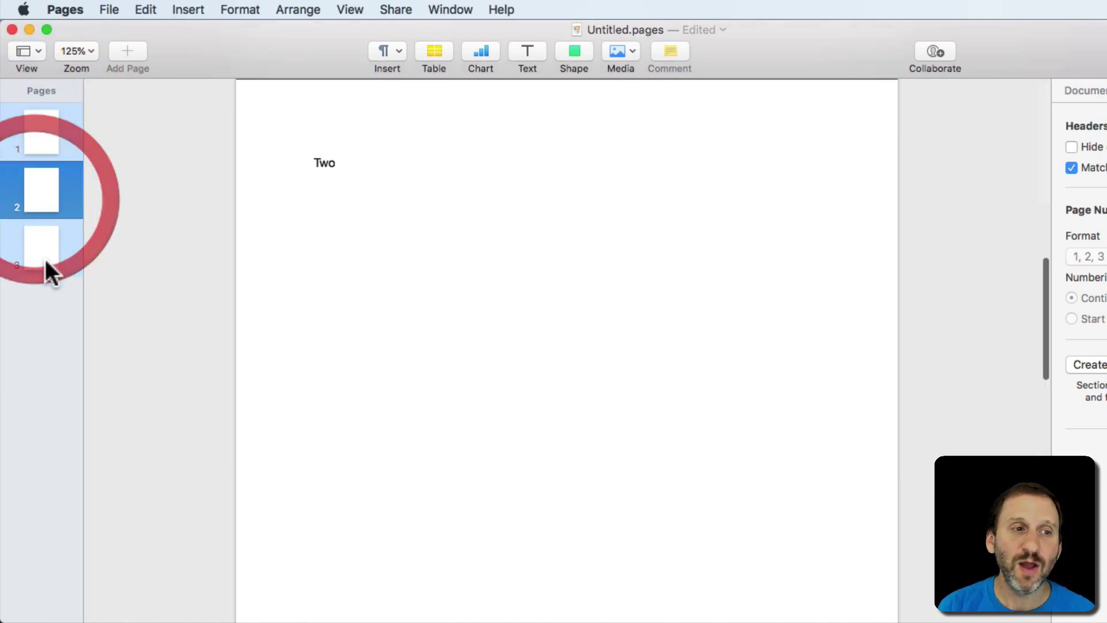
click(45, 263)
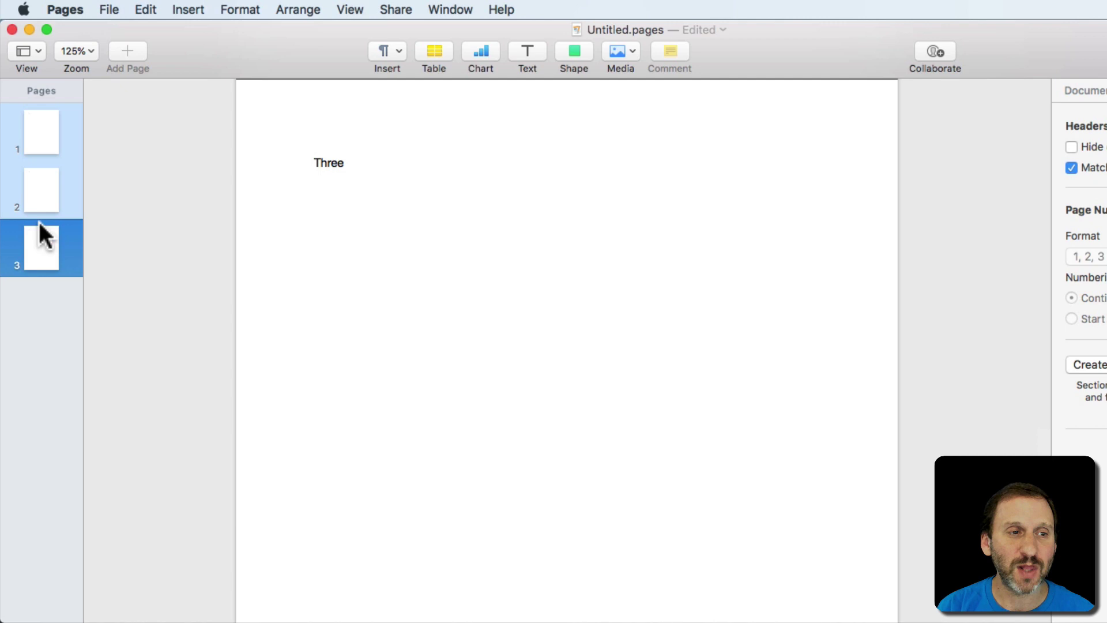
click(34, 196)
click(36, 132)
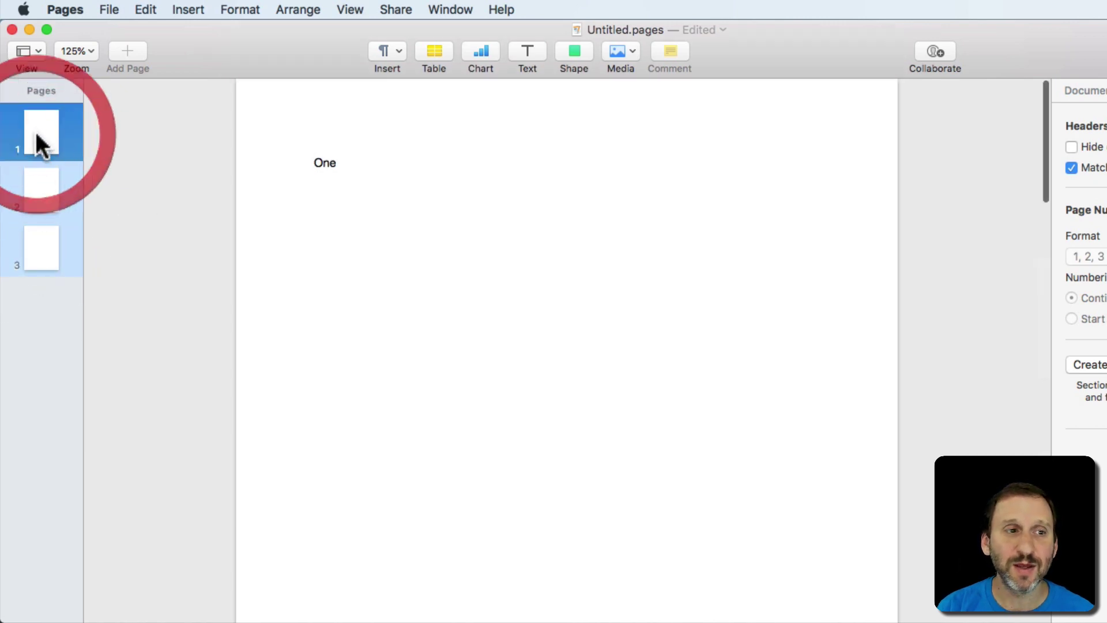
click(38, 209)
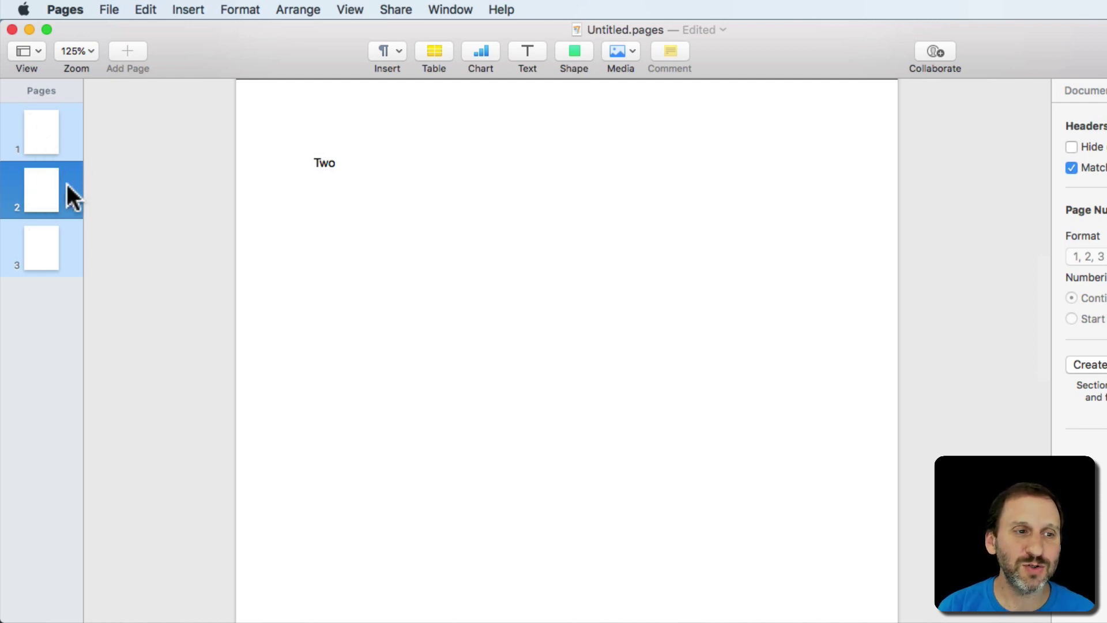
click(36, 231)
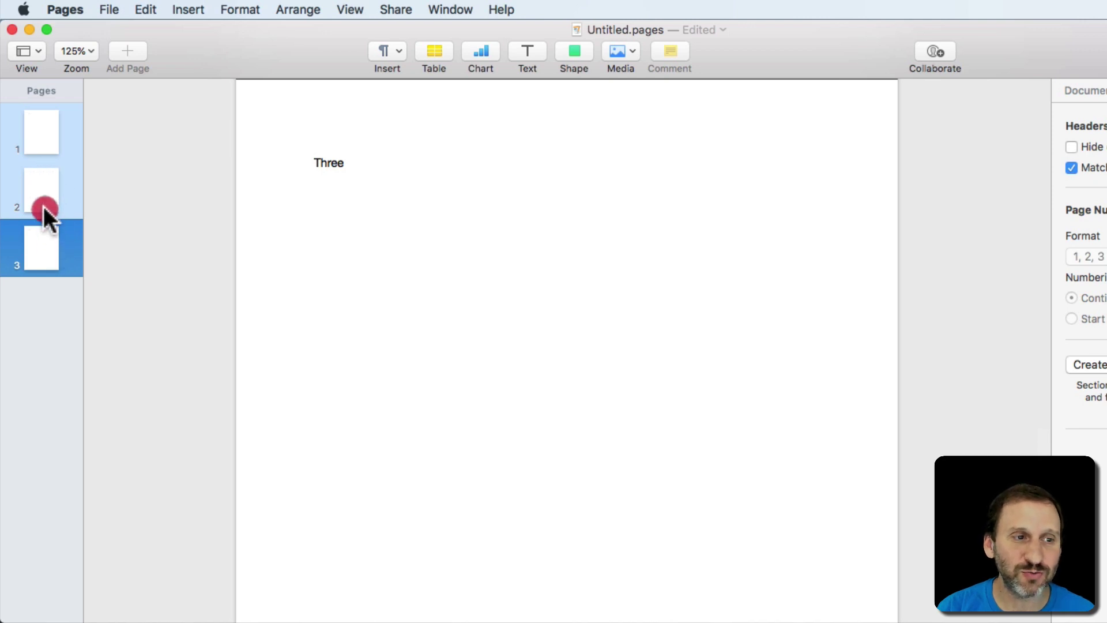
click(45, 185)
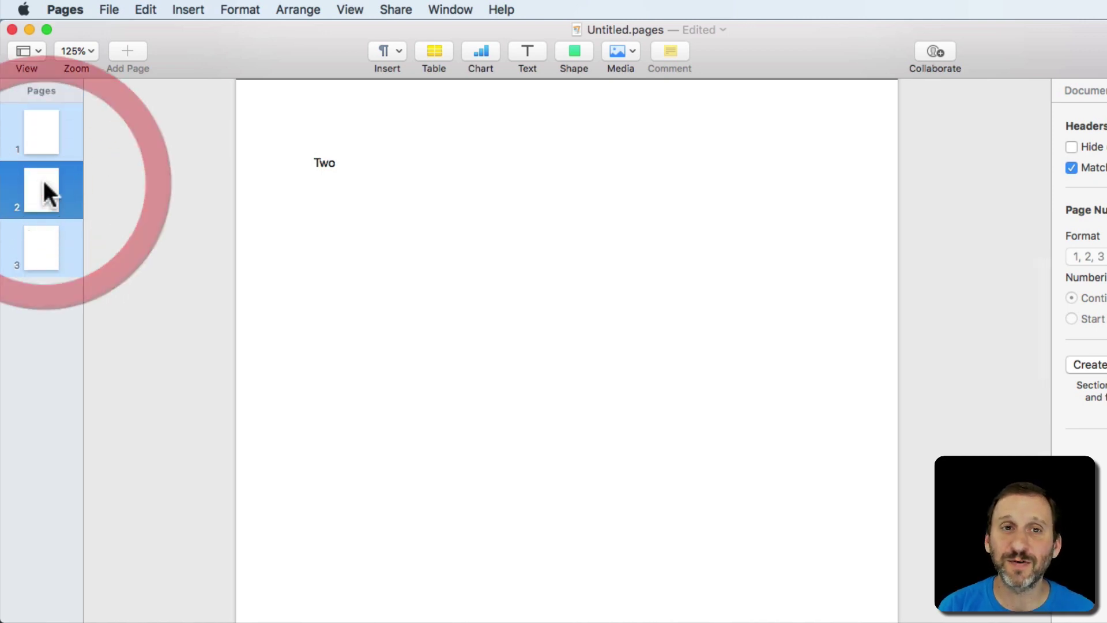
click(38, 133)
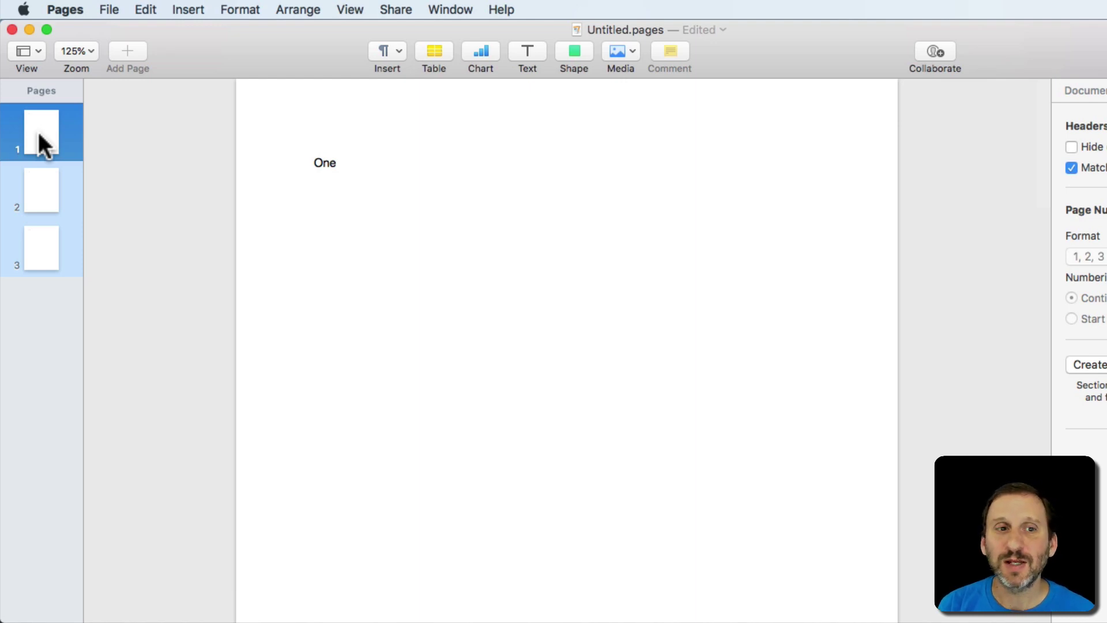
Turn on Show Invisibles so paragraph marks and break lines appear on page one
drag(314, 159, 352, 196)
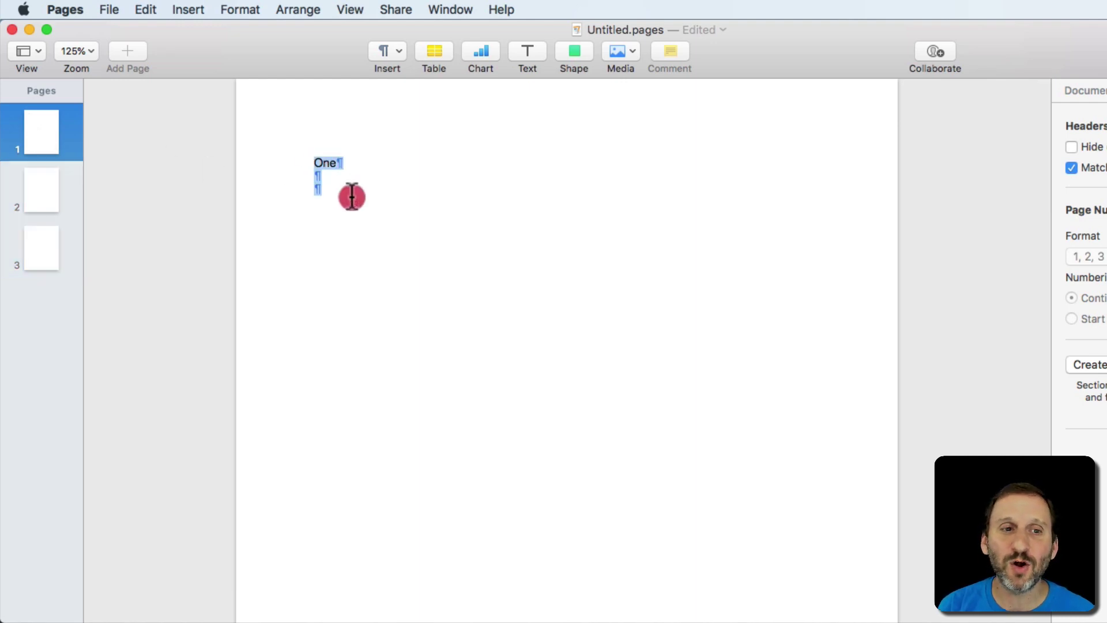
click(339, 193)
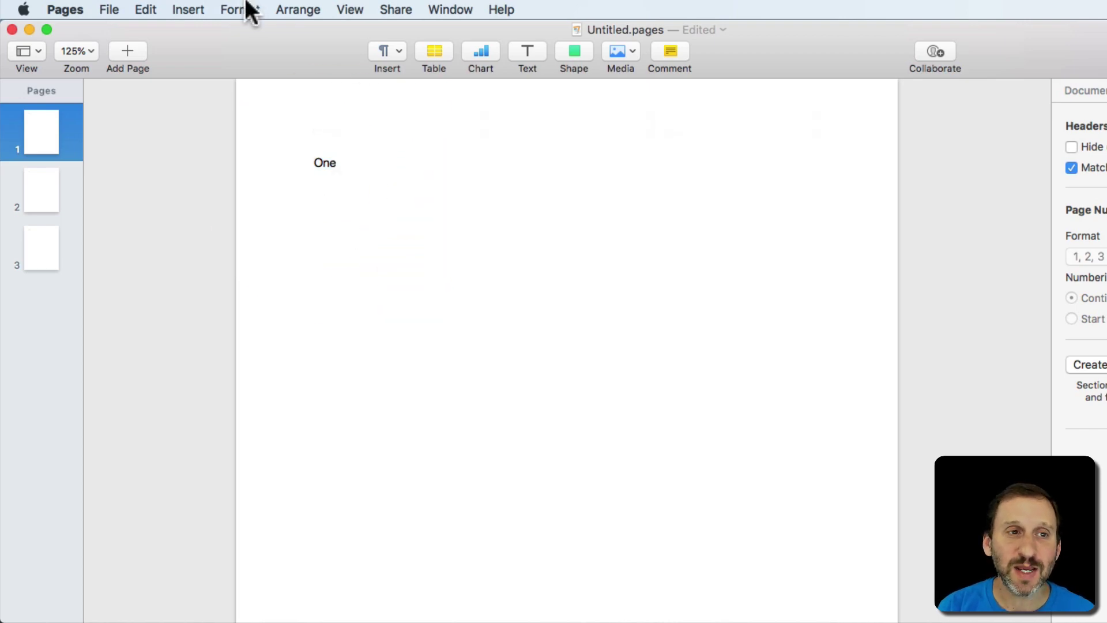
click(355, 9)
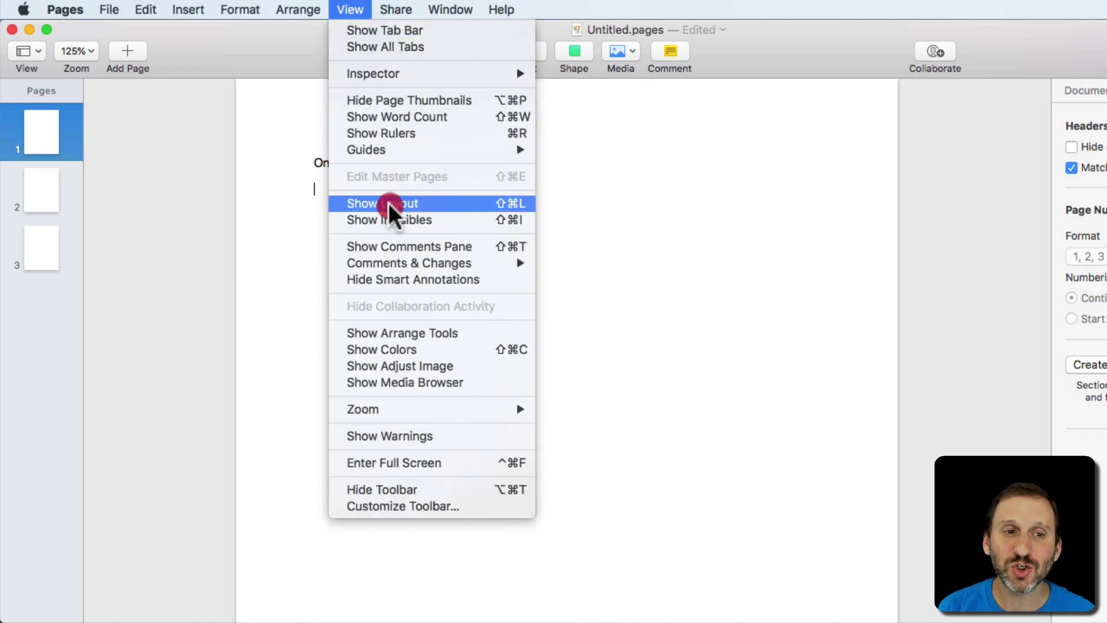
click(389, 218)
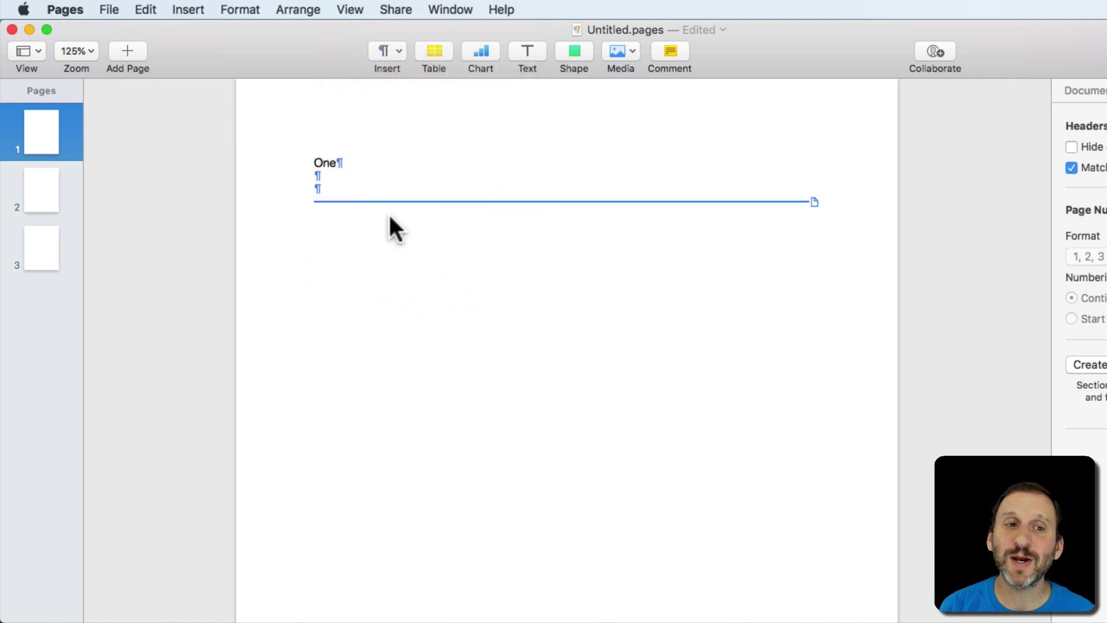
Inspect the paragraph mark after One, the break line below it, and pages two and three
click(337, 163)
double_click(340, 162)
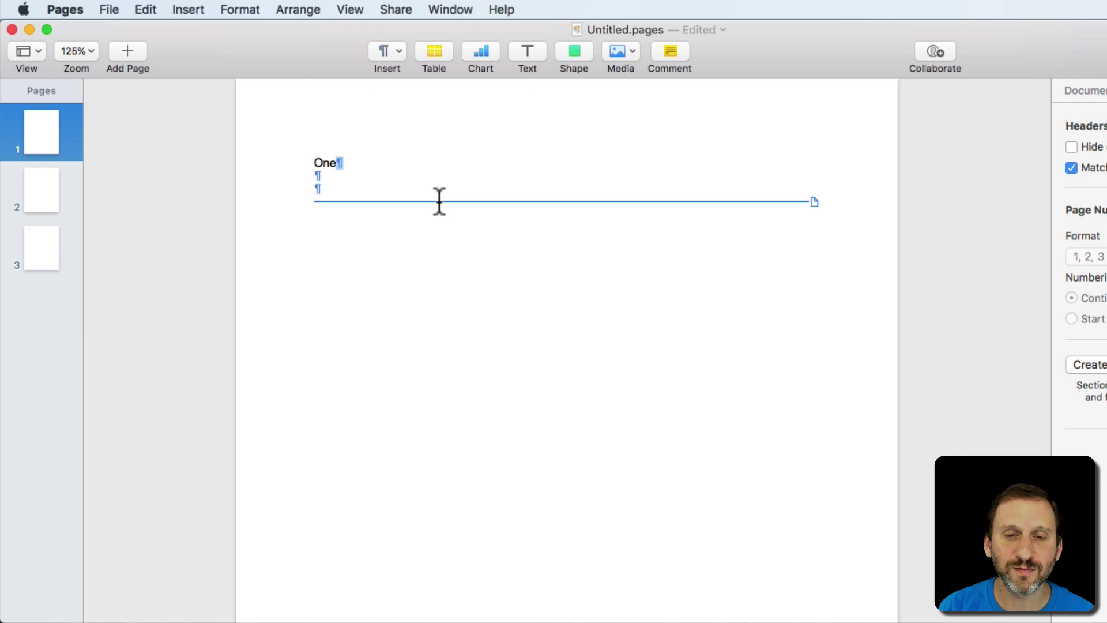
drag(315, 202, 814, 203)
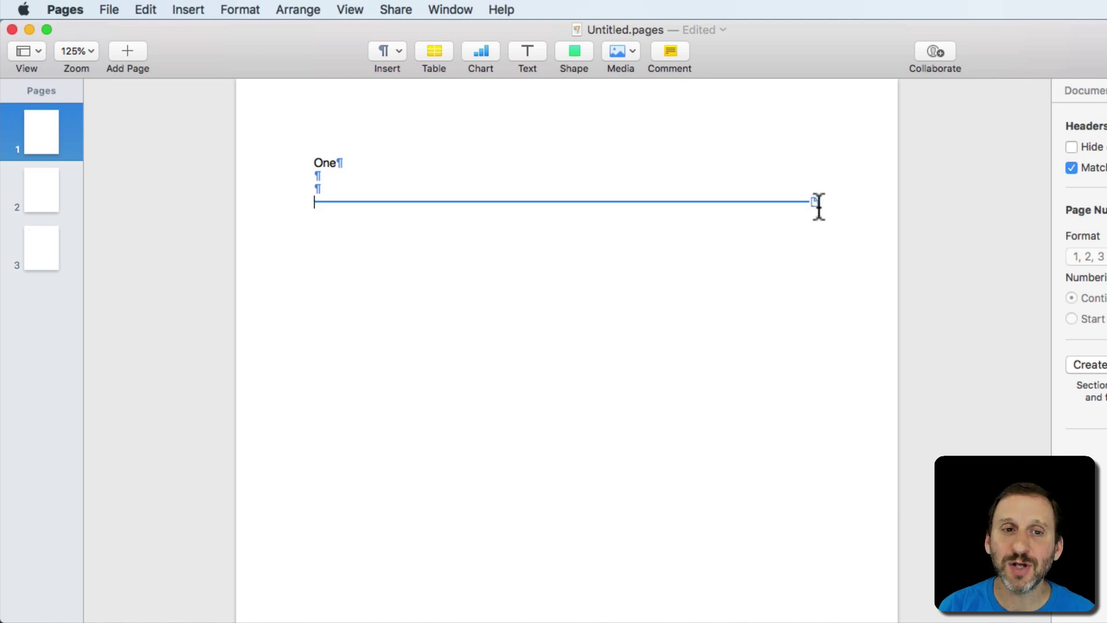
scroll(782, 272, down, 3)
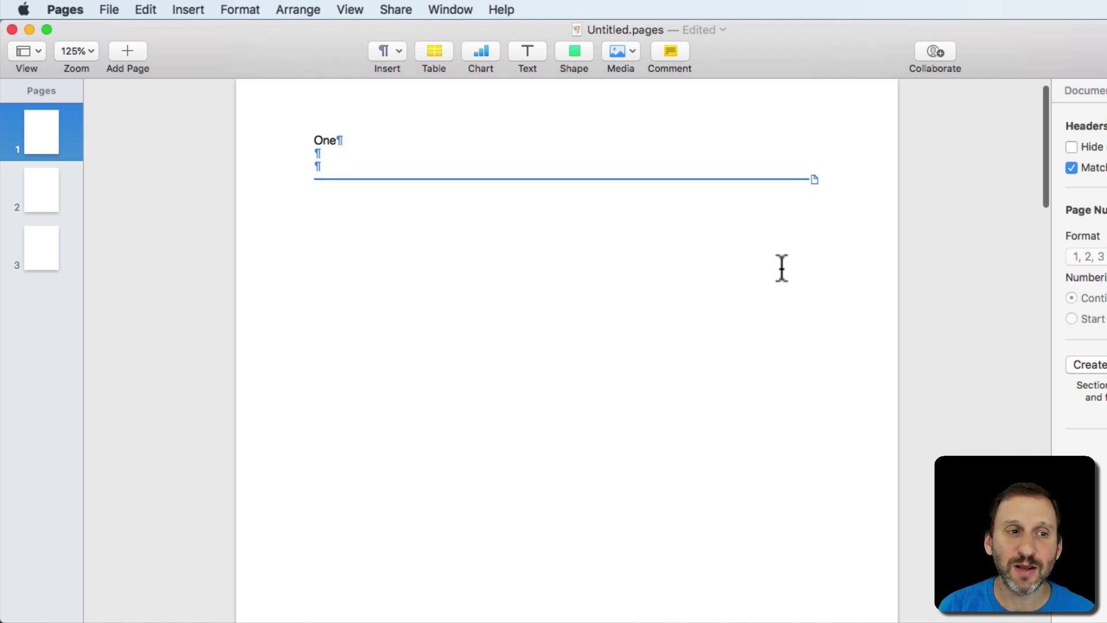
click(51, 200)
click(35, 257)
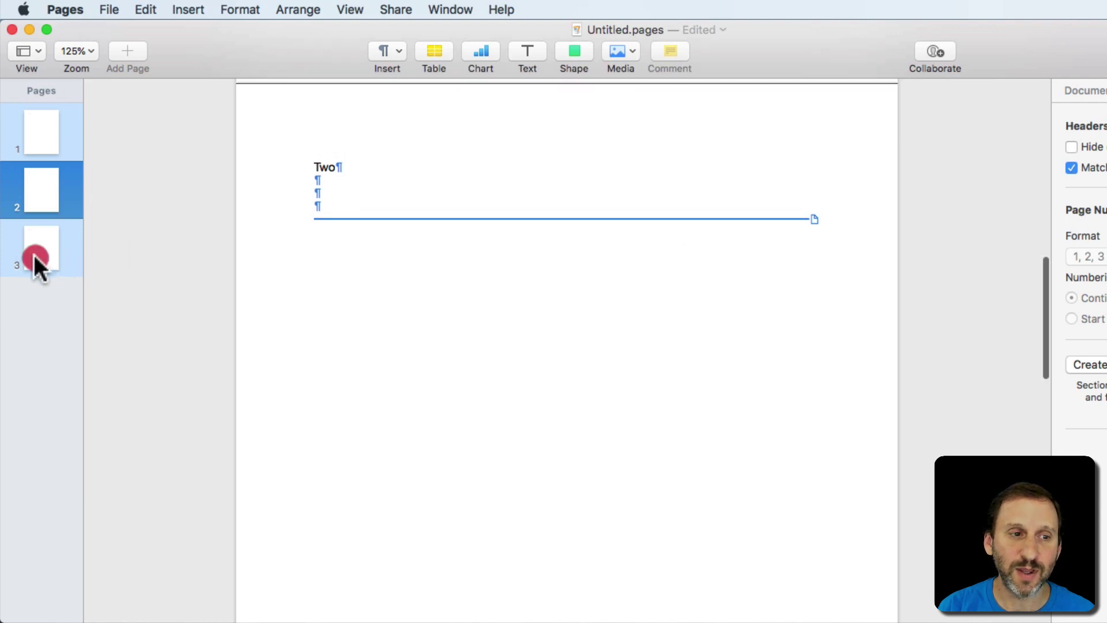
click(399, 251)
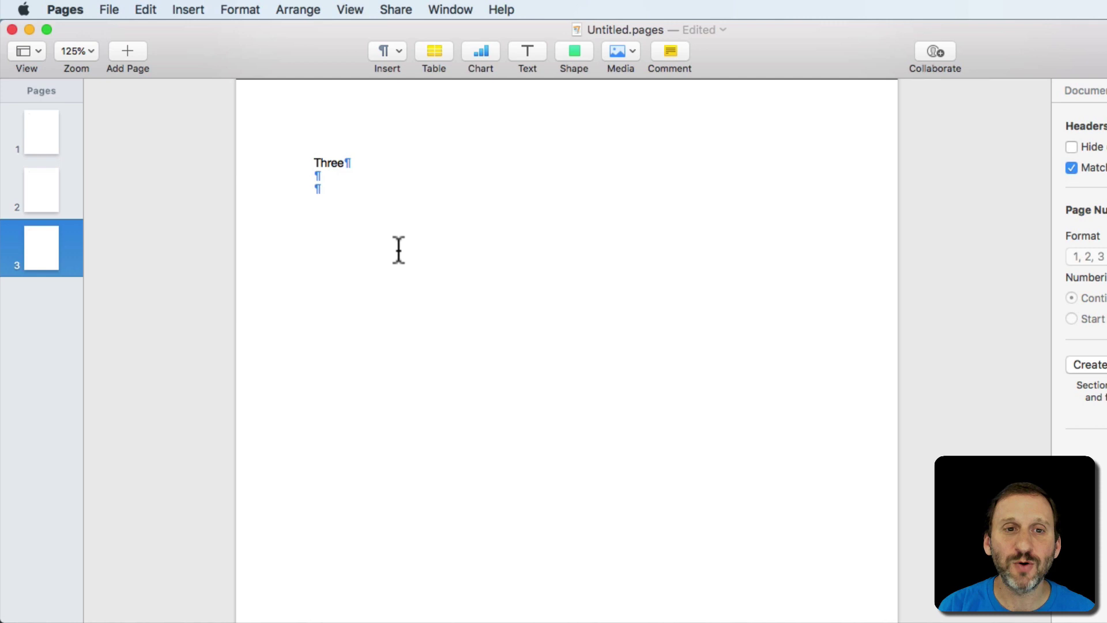
scroll(372, 167, up, 10)
scroll(372, 167, up, 3)
scroll(373, 166, up, 10)
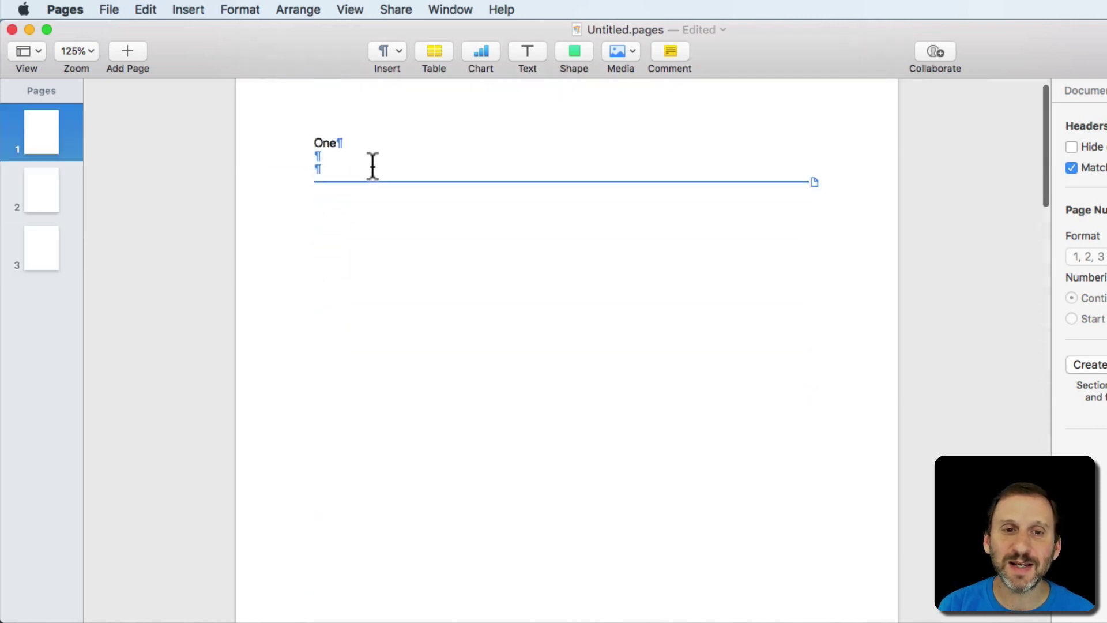
scroll(372, 167, up, 2)
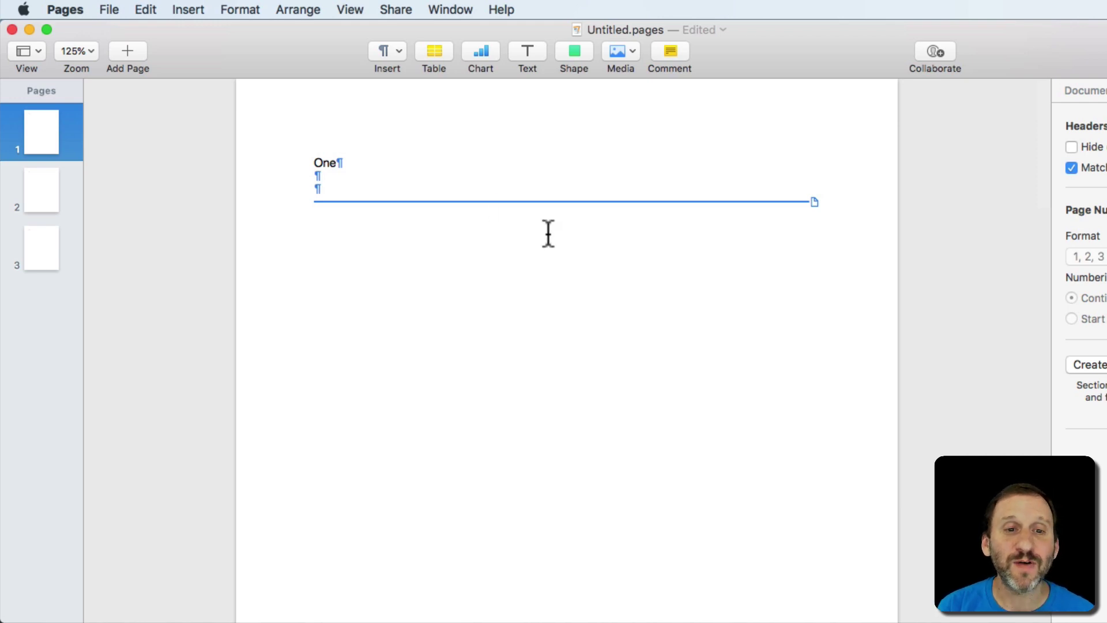
Add an empty paragraph under One and delete the break so Two joins page one
click(381, 184)
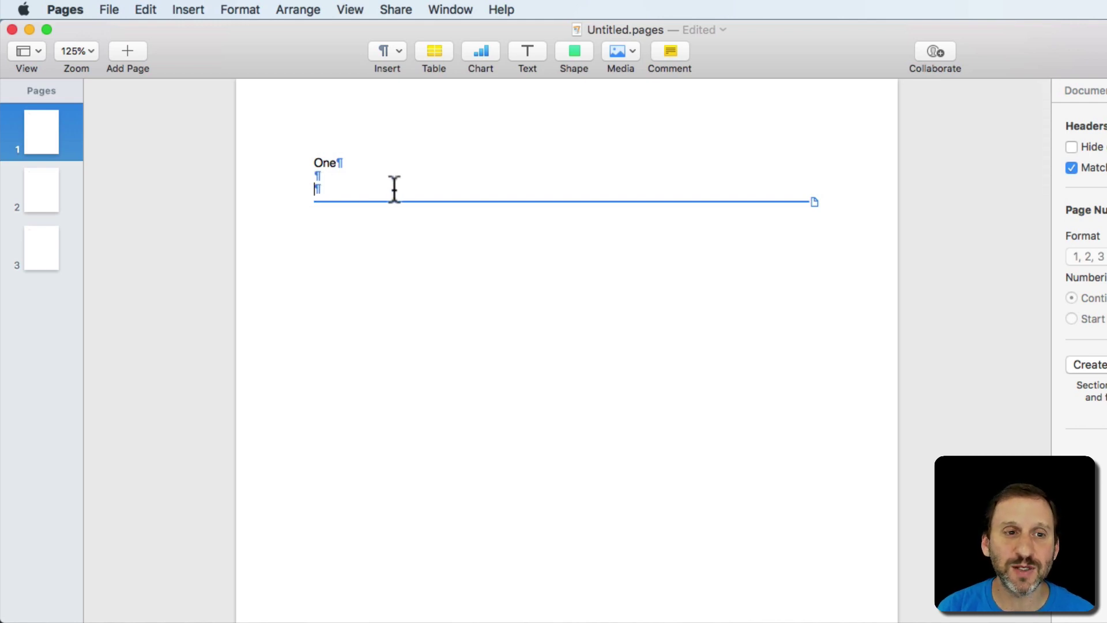
key(Return)
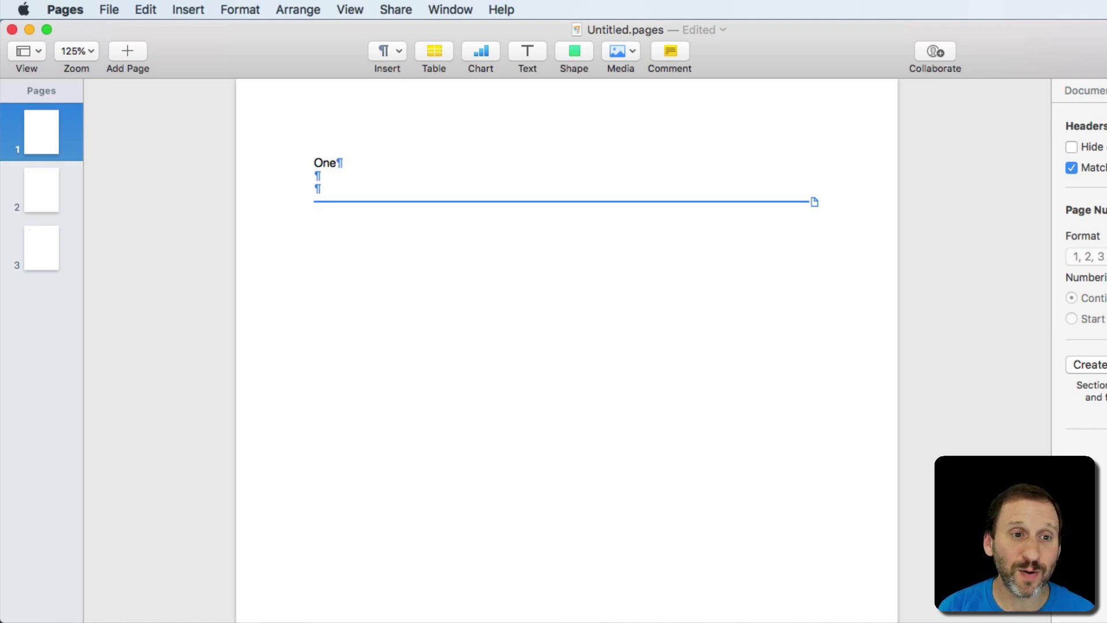
key(Down)
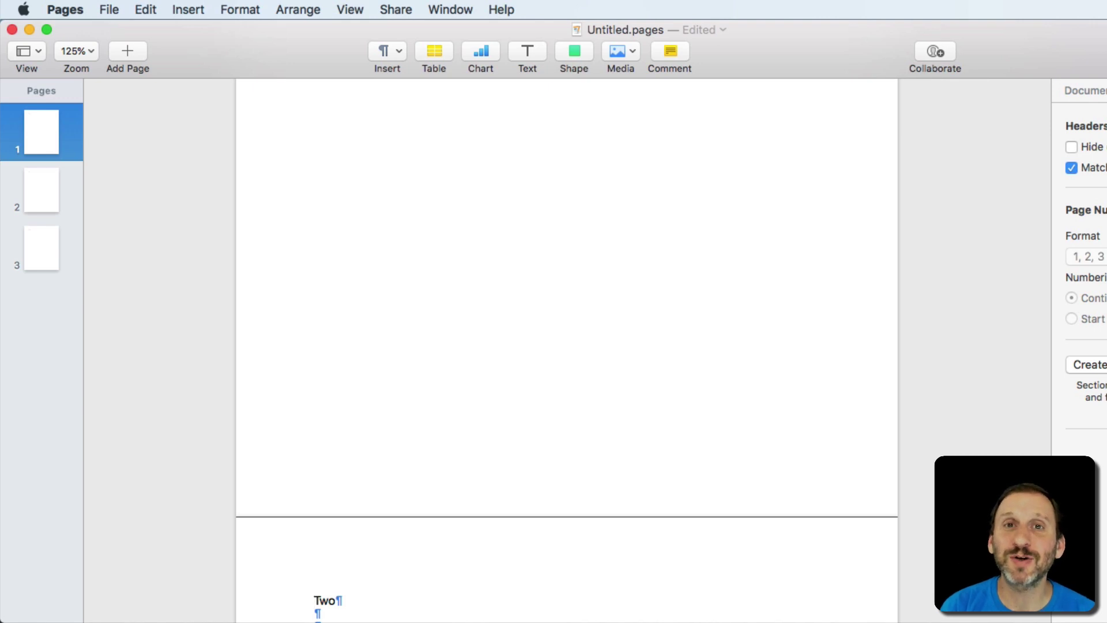
key(BackSpace)
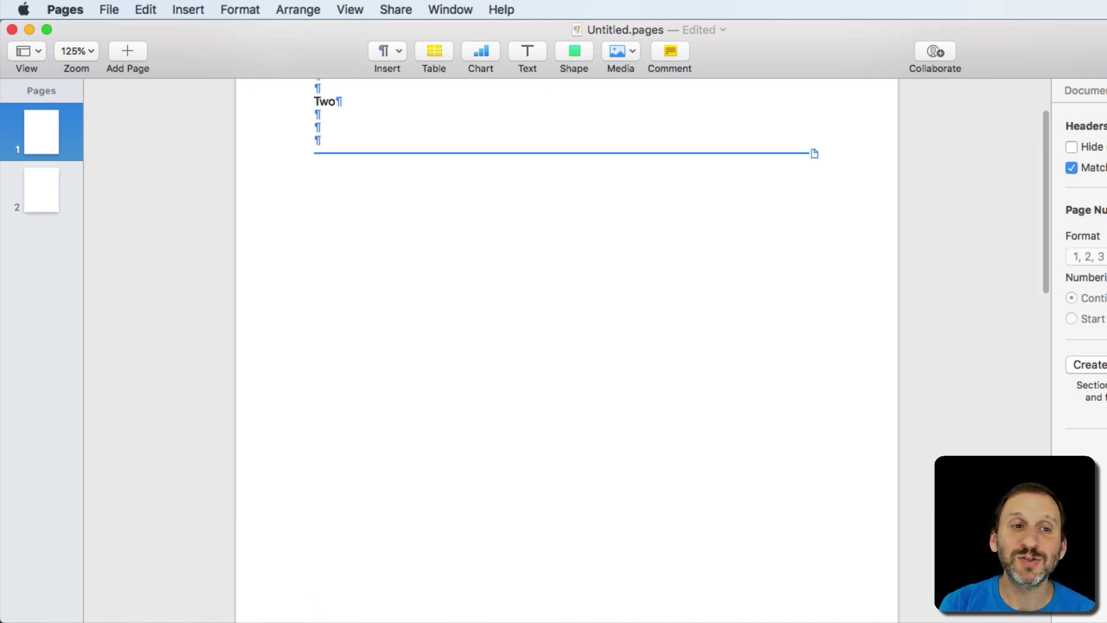
scroll(567, 346, up, 2)
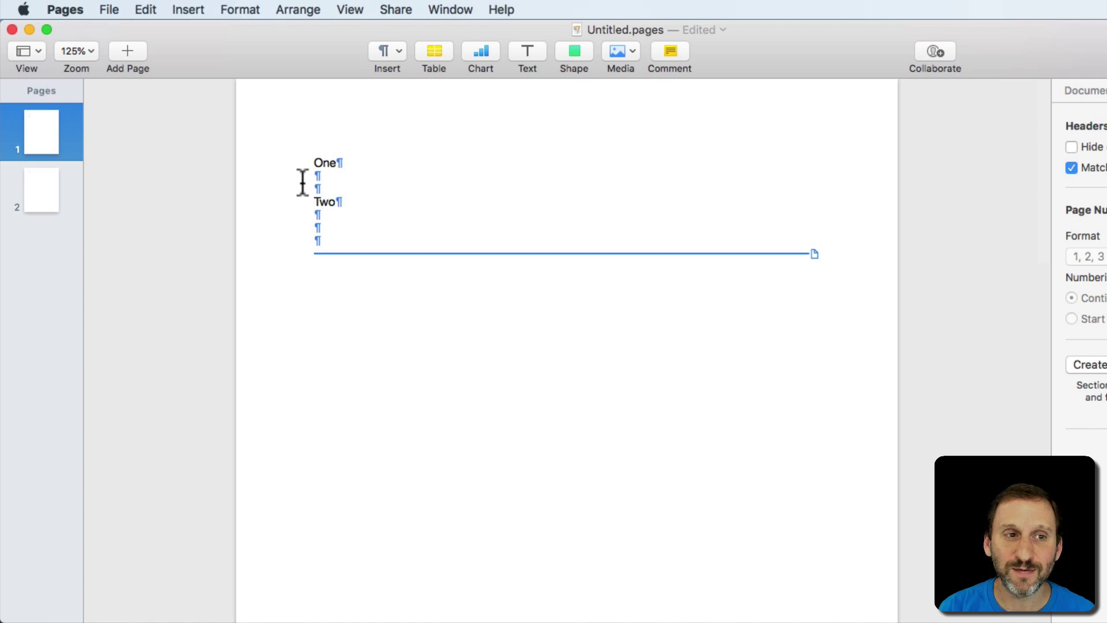
Push Two onto its own page with a page break and move to the line below Three
click(193, 16)
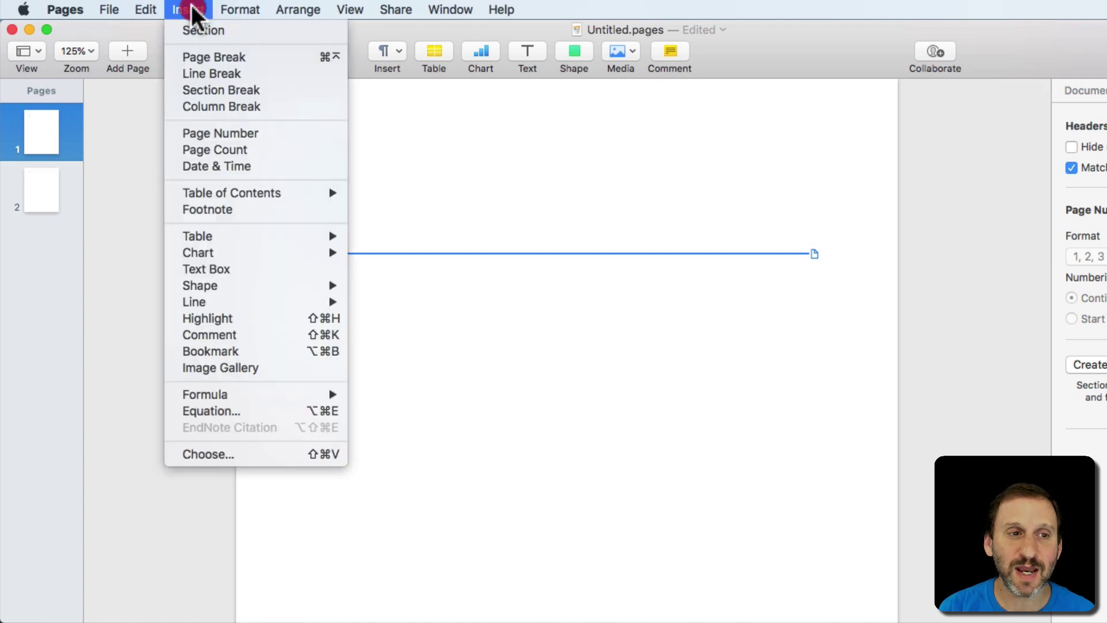
click(210, 55)
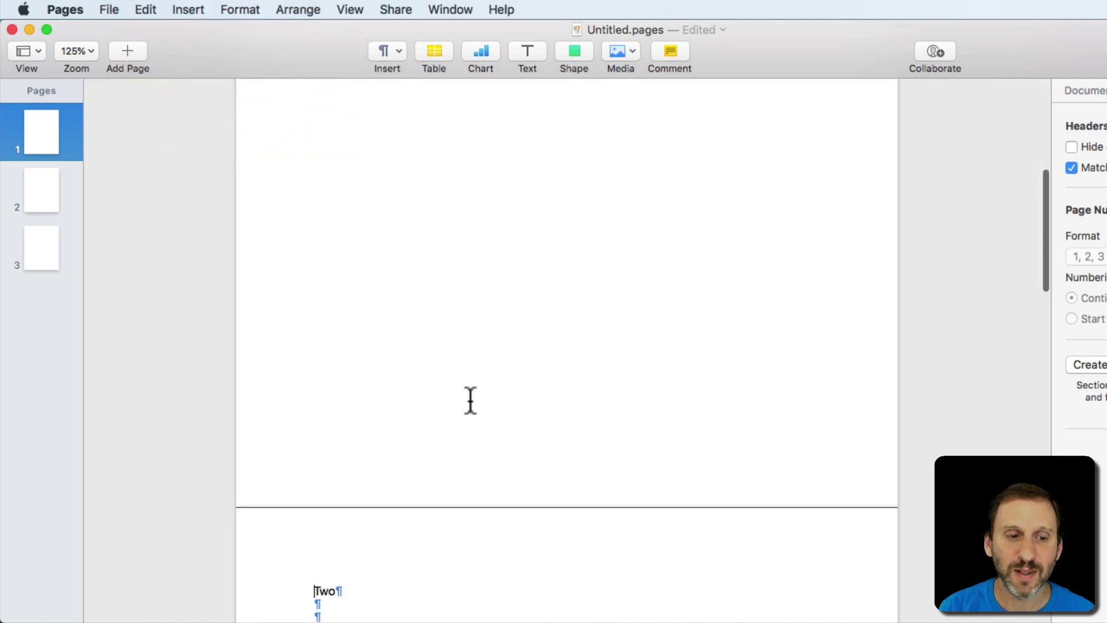
scroll(470, 399, down, 10)
scroll(470, 399, down, 5)
scroll(469, 398, down, 2)
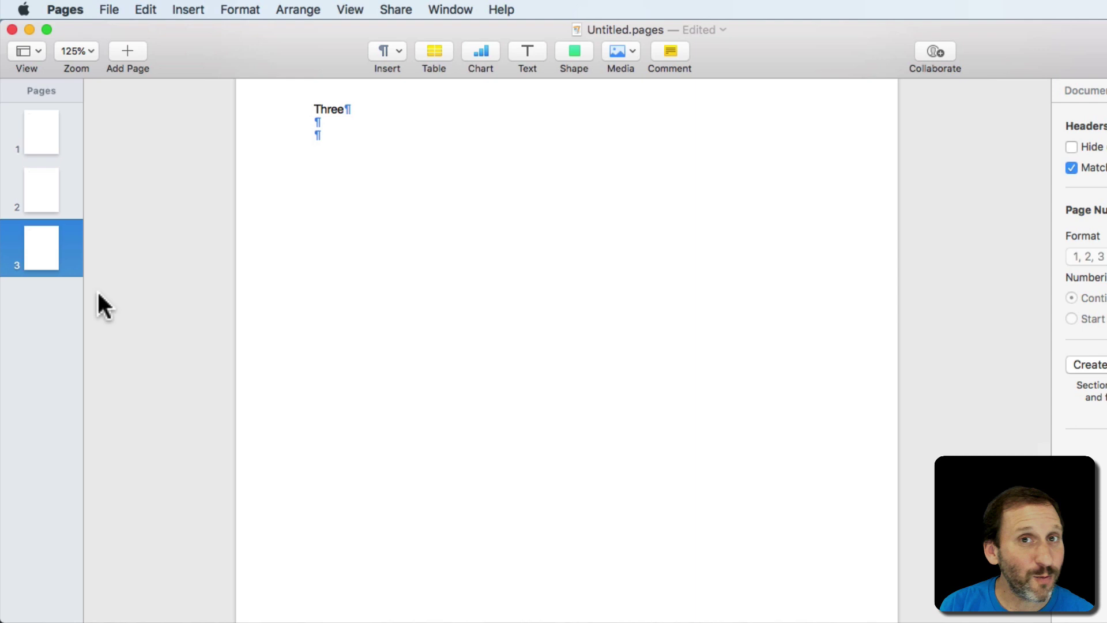
click(398, 185)
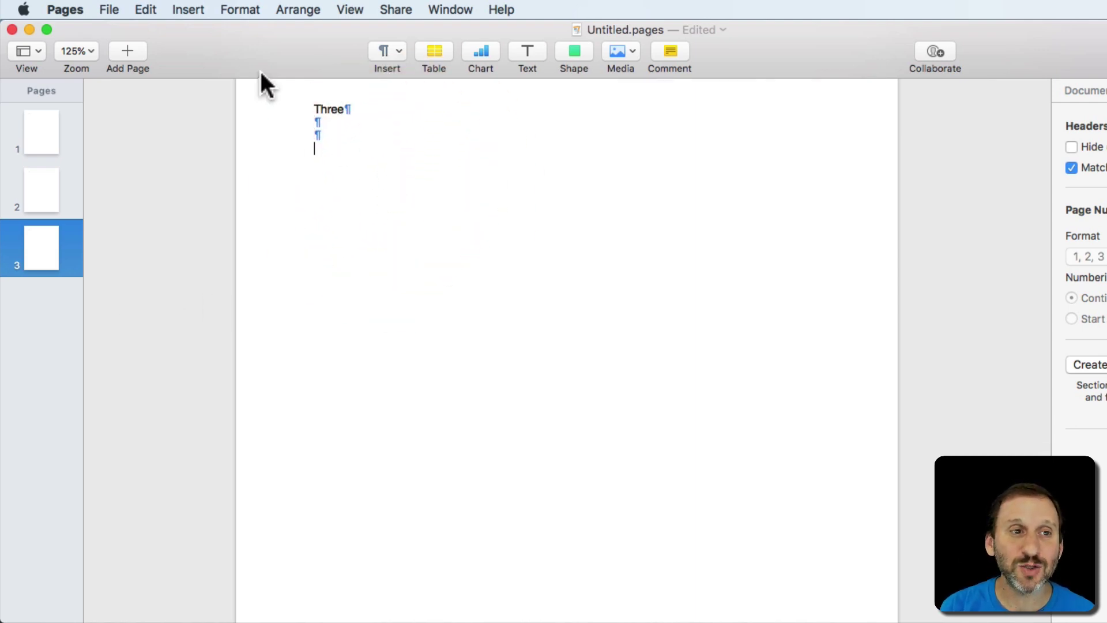
Start a new section after Three, creating a fourth page
click(188, 9)
click(229, 91)
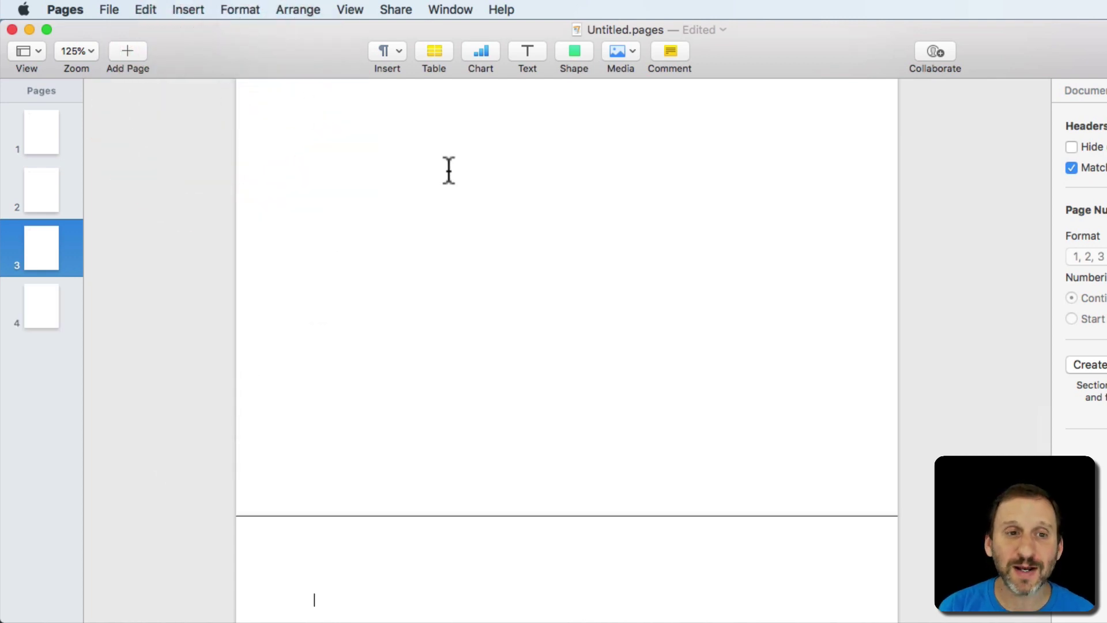
key(Return)
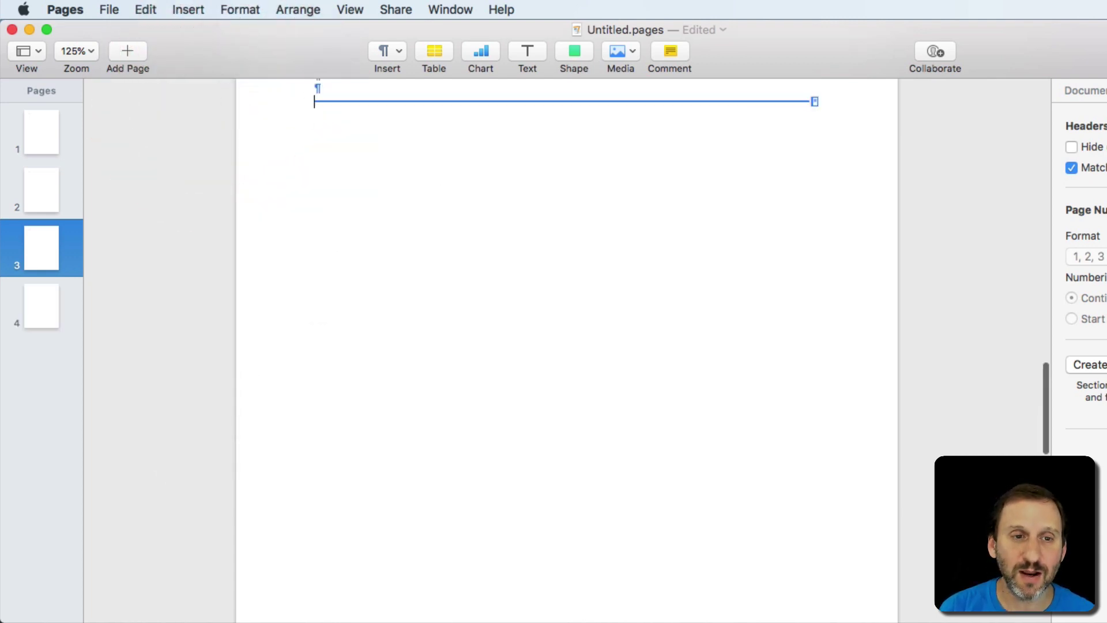
scroll(526, 293, up, 3)
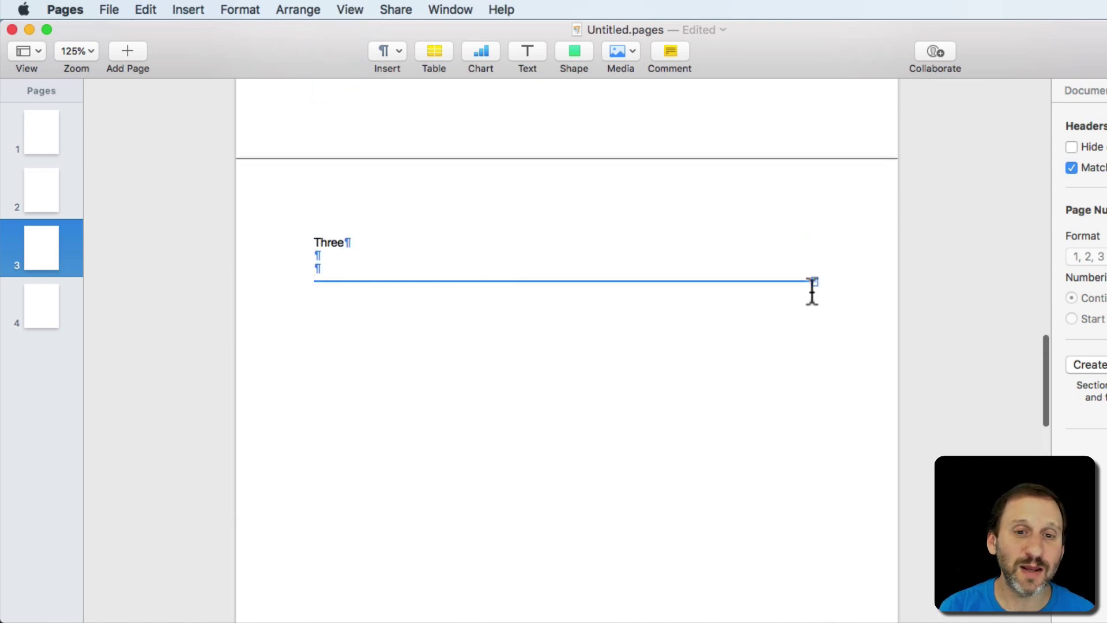
click(350, 10)
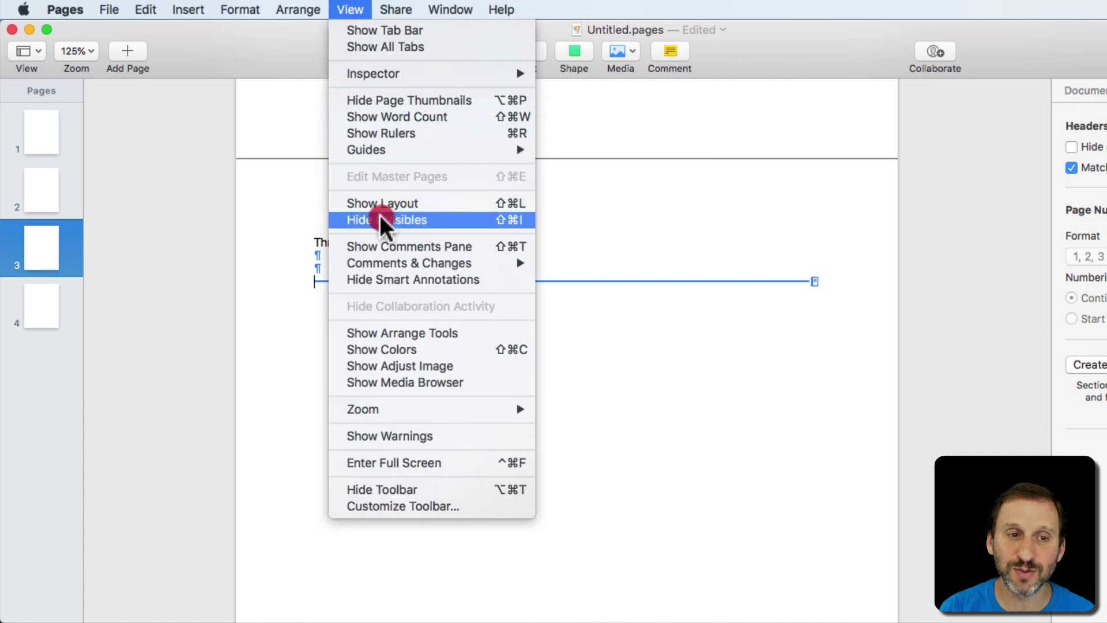
click(346, 10)
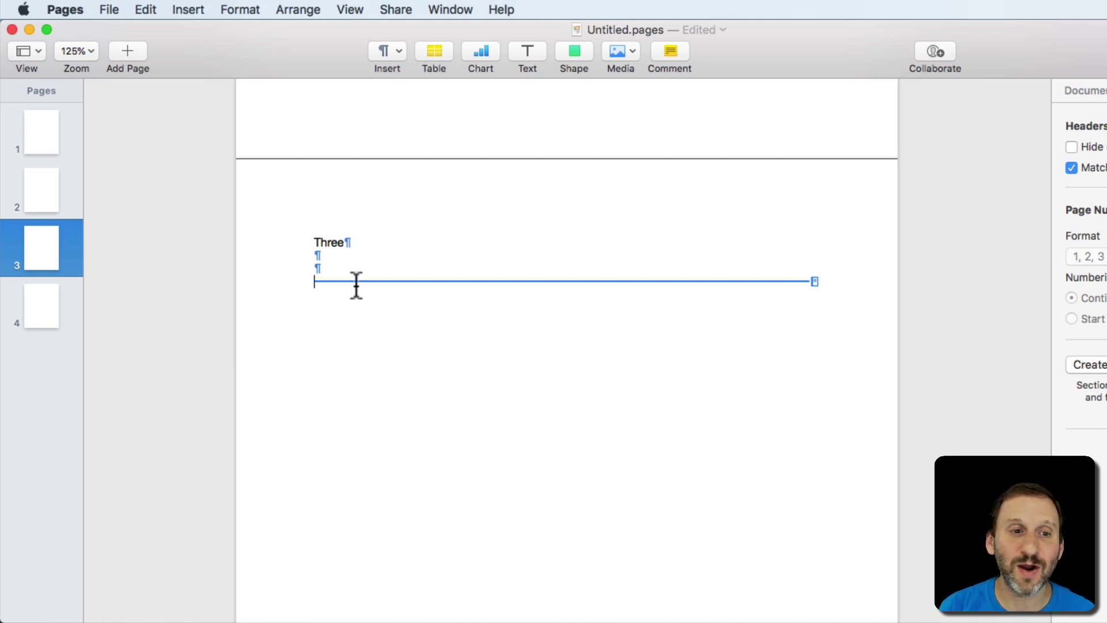
Write Four on the new fourth page followed by empty paragraphs
key(Down)
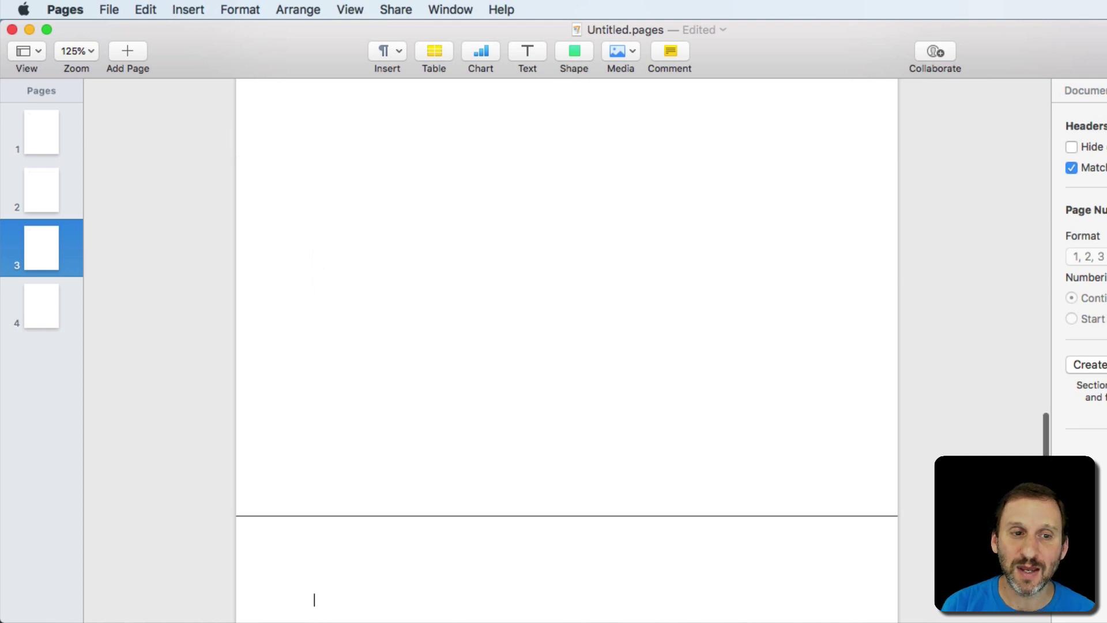
text(Fou)
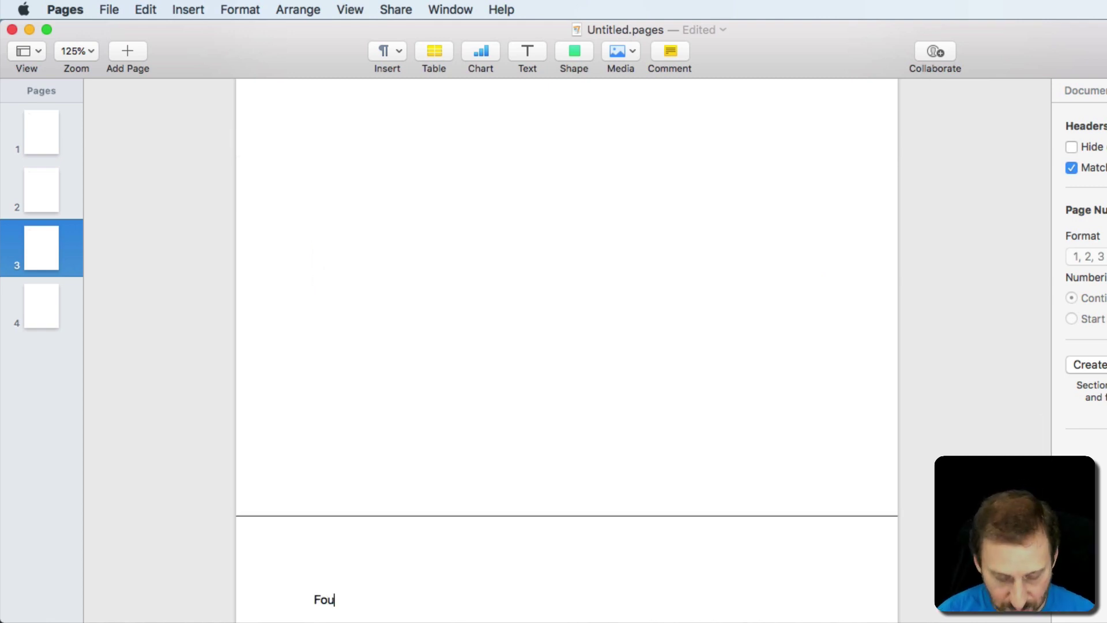
text(r)
key(Return)
key(Return)
key(Return)
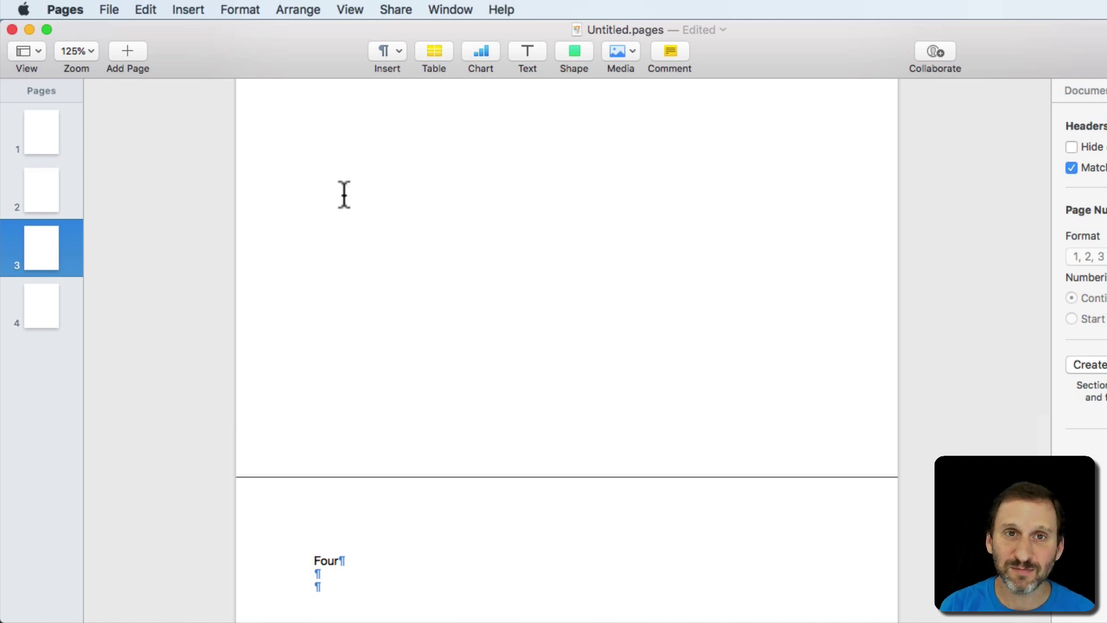
Start another section after Four and write Five on the new fifth page with empty lines below
click(386, 51)
click(418, 108)
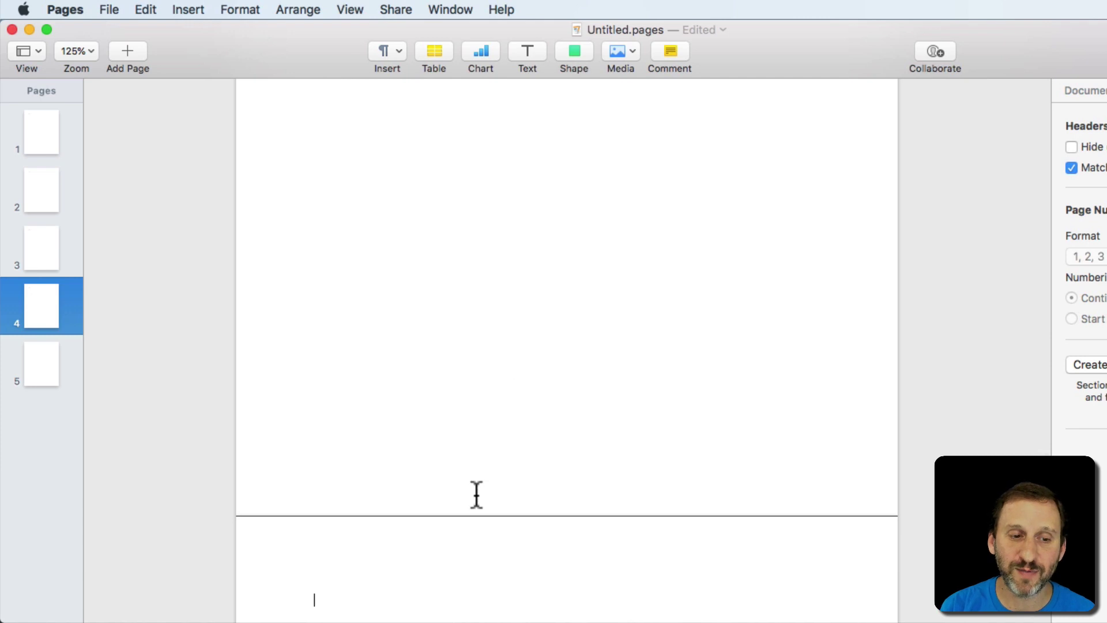
text(Five)
key(Return)
key(Return)
key(Return)
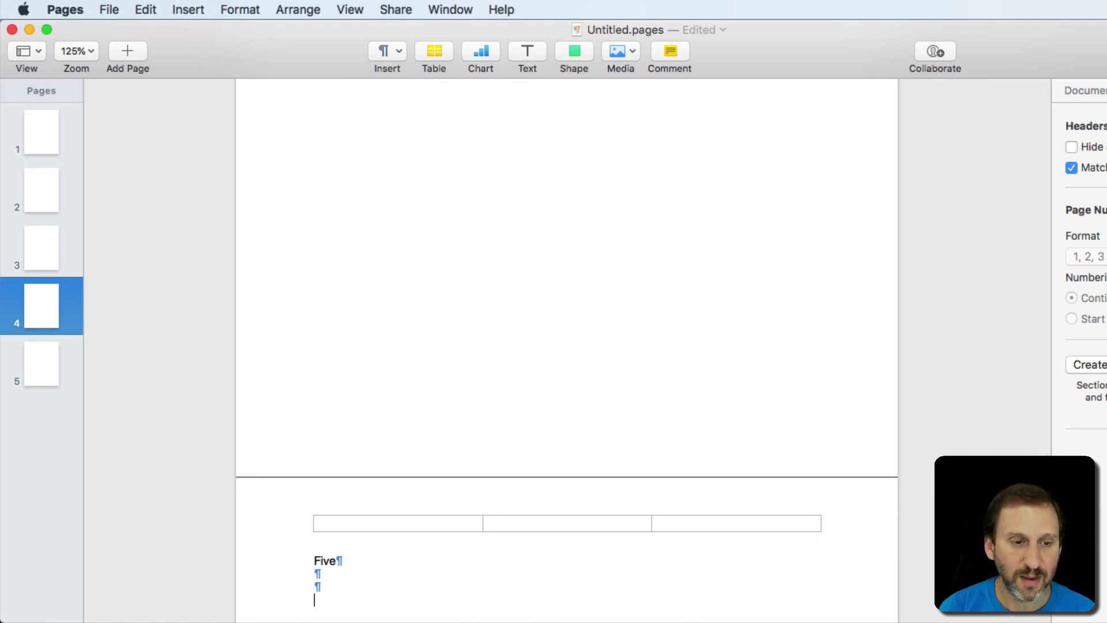
key(Return)
Move back before Five across the break and add an empty paragraph after Four
key(Up)
key(Up)
key(Up)
key(Up)
key(Left)
key(Left)
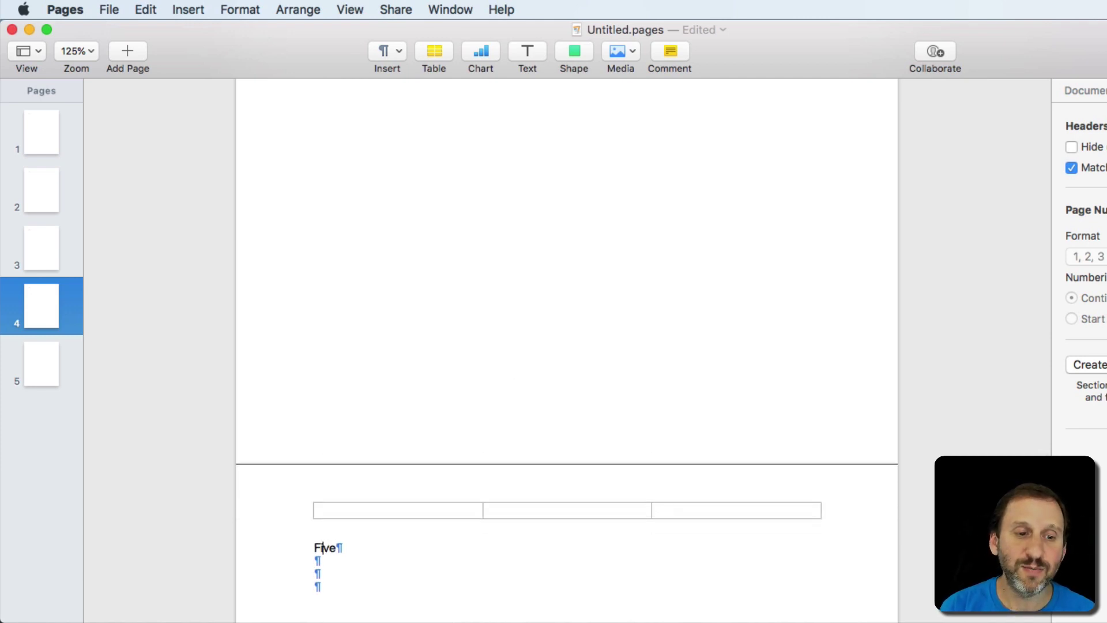
key(Left)
key(Left)
key(KP_Enter)
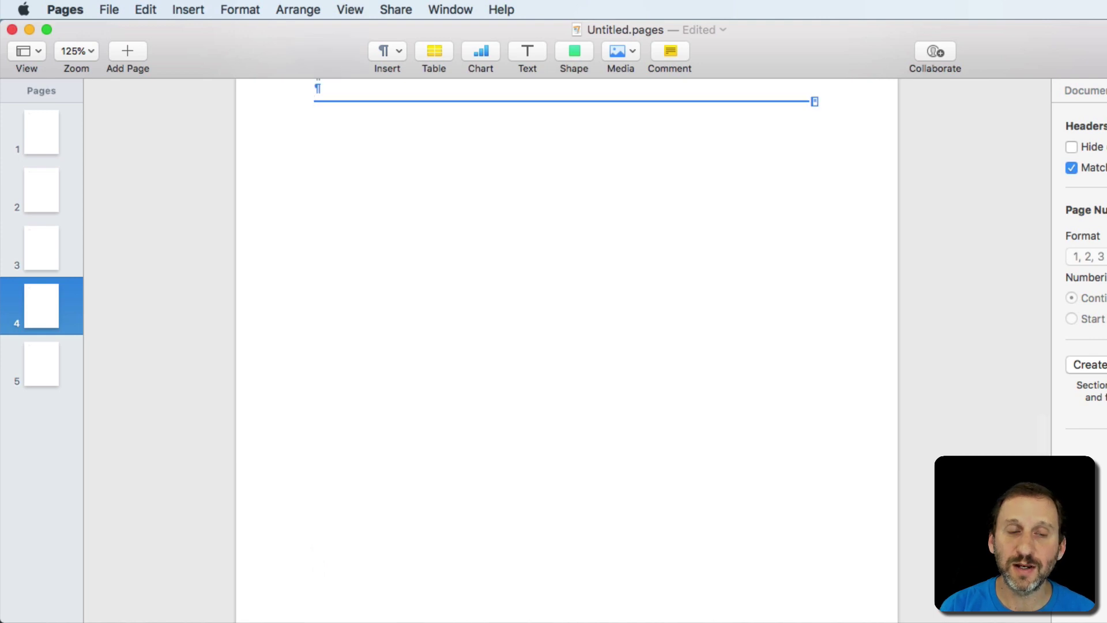
key(Return)
scroll(567, 346, up, 5)
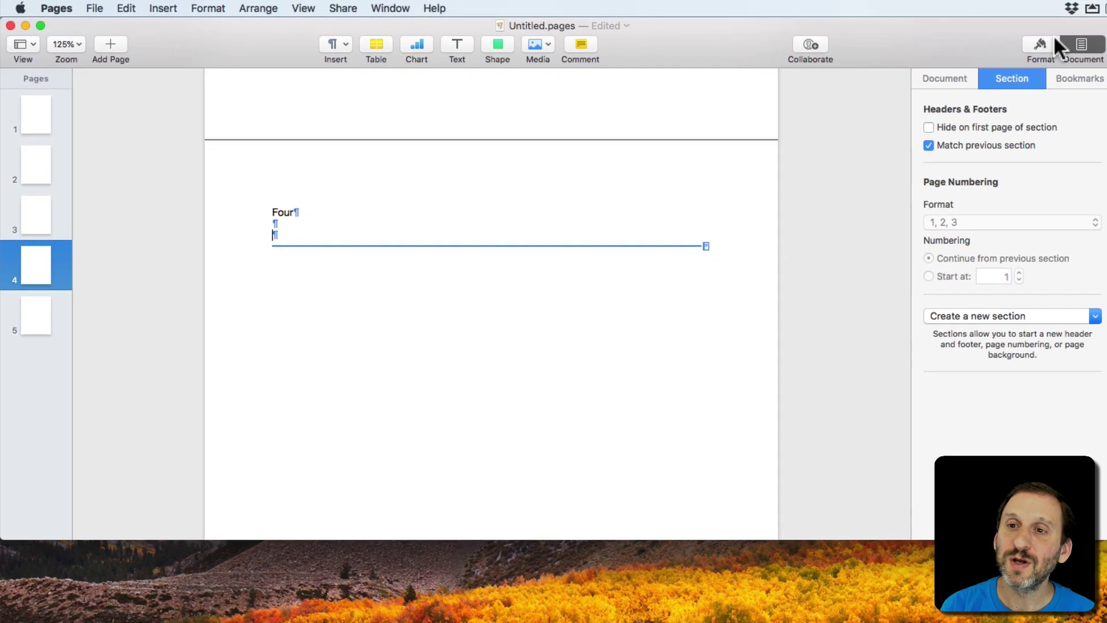
click(1006, 75)
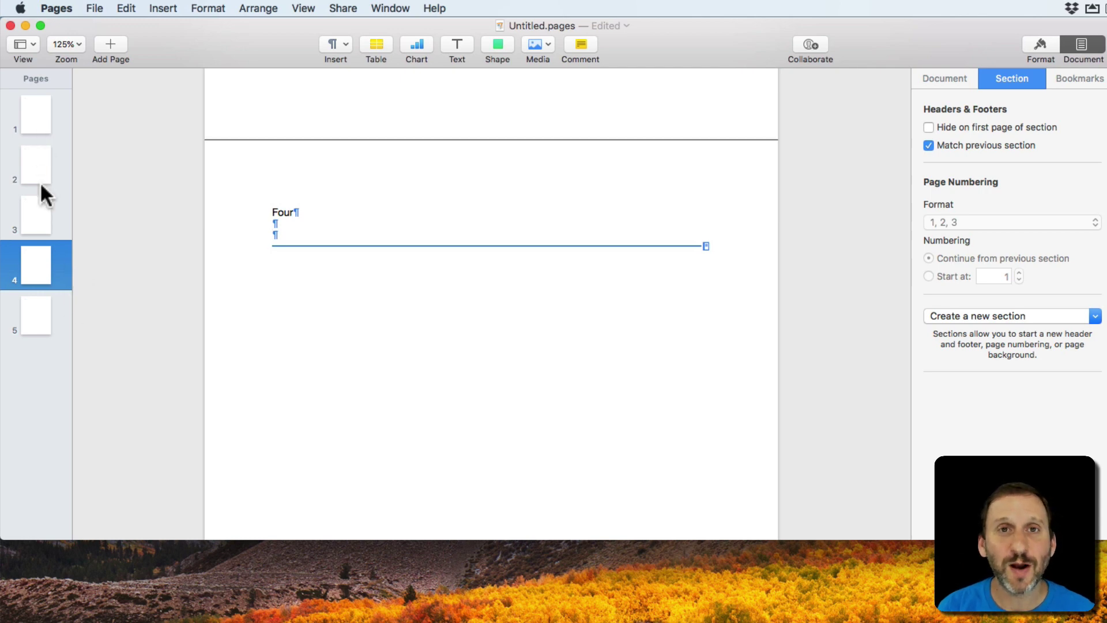
Drag the first section's thumbnail to a new spot in the page order
mouse_move(35, 127)
mouse_down()
mouse_move(44, 118)
mouse_move(49, 251)
mouse_up()
click(45, 126)
Drag the section holding Four to a new position in the thumbnail sidebar
click(33, 270)
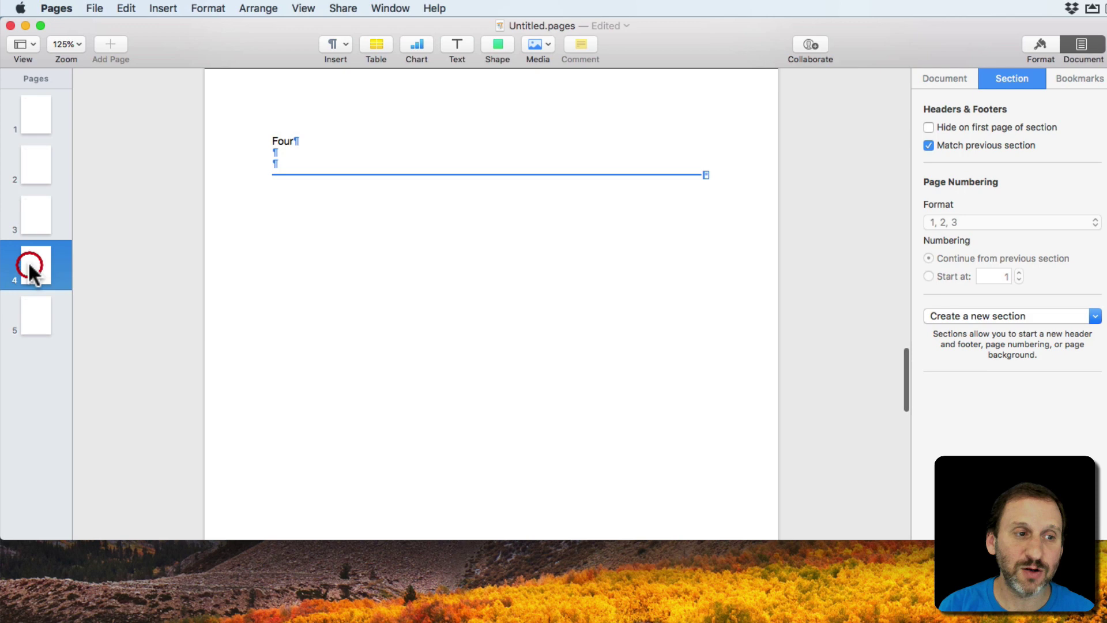
click(38, 270)
mouse_move(39, 270)
mouse_down()
mouse_move(58, 168)
mouse_move(40, 87)
mouse_move(33, 354)
mouse_move(35, 164)
mouse_move(33, 333)
mouse_up()
click(37, 255)
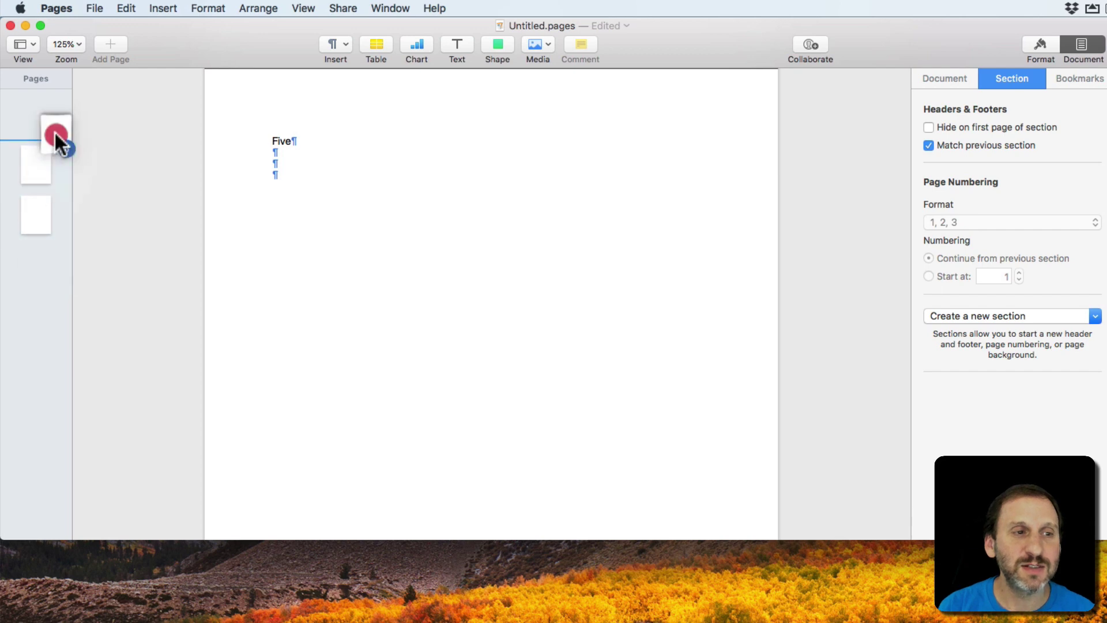
drag(34, 114, 52, 110)
click(52, 106)
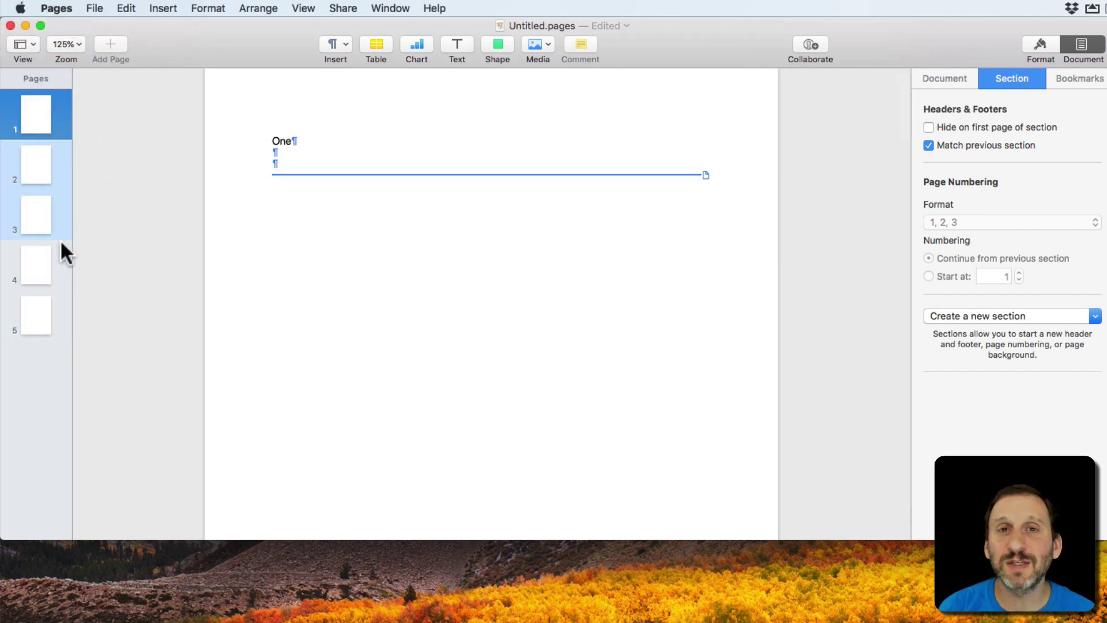